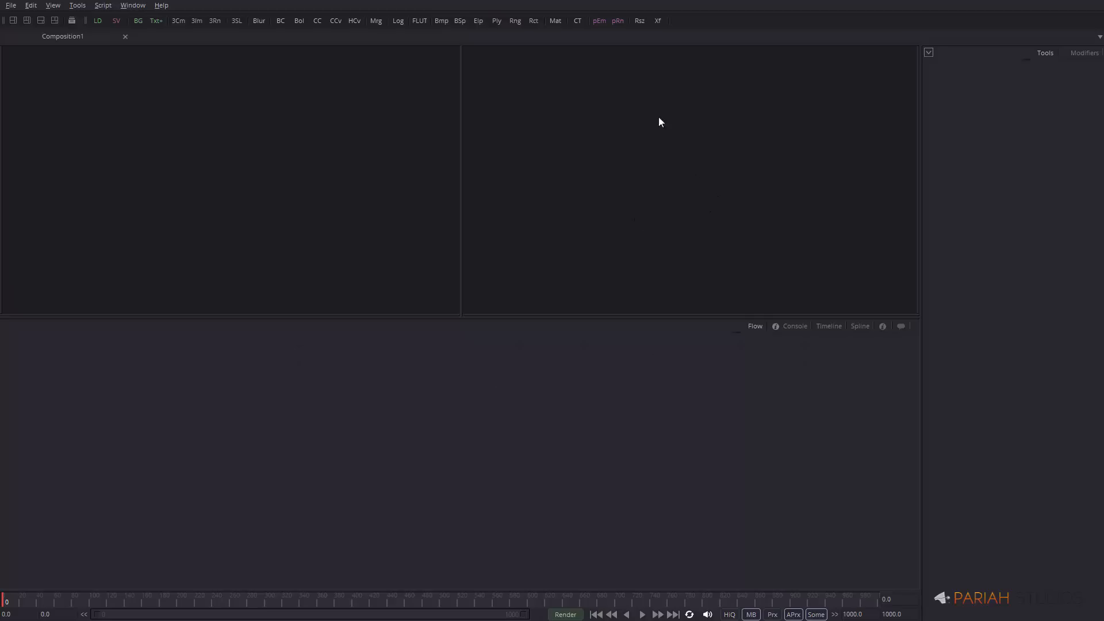
- Enable high-quality processing and add a Phong material node in the middle of the flow
left_click(729, 615)
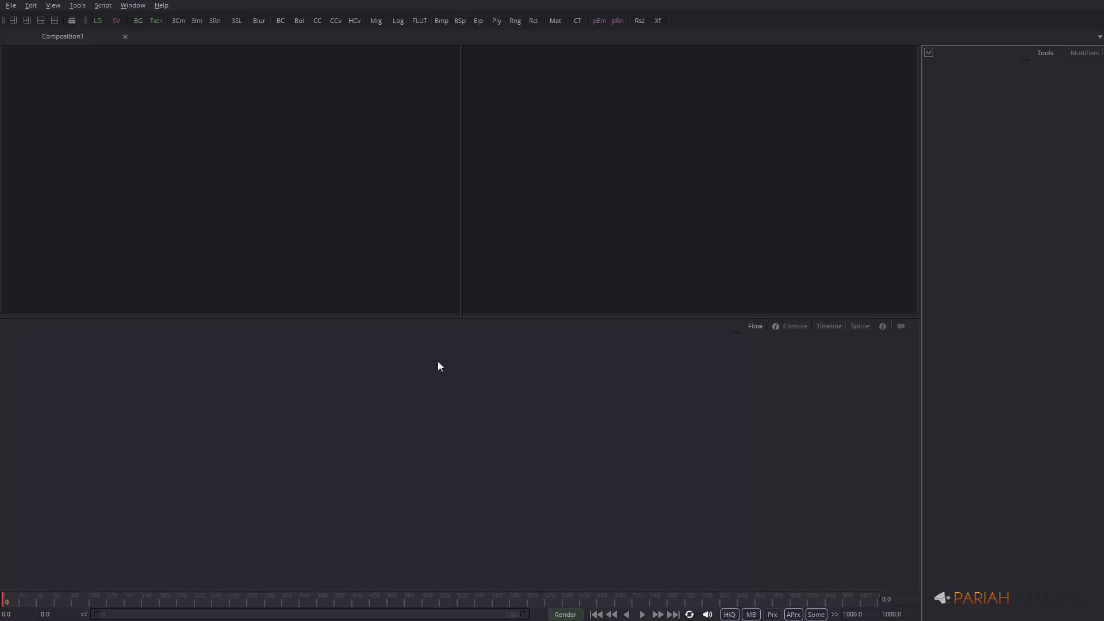
key("ctrl+space")
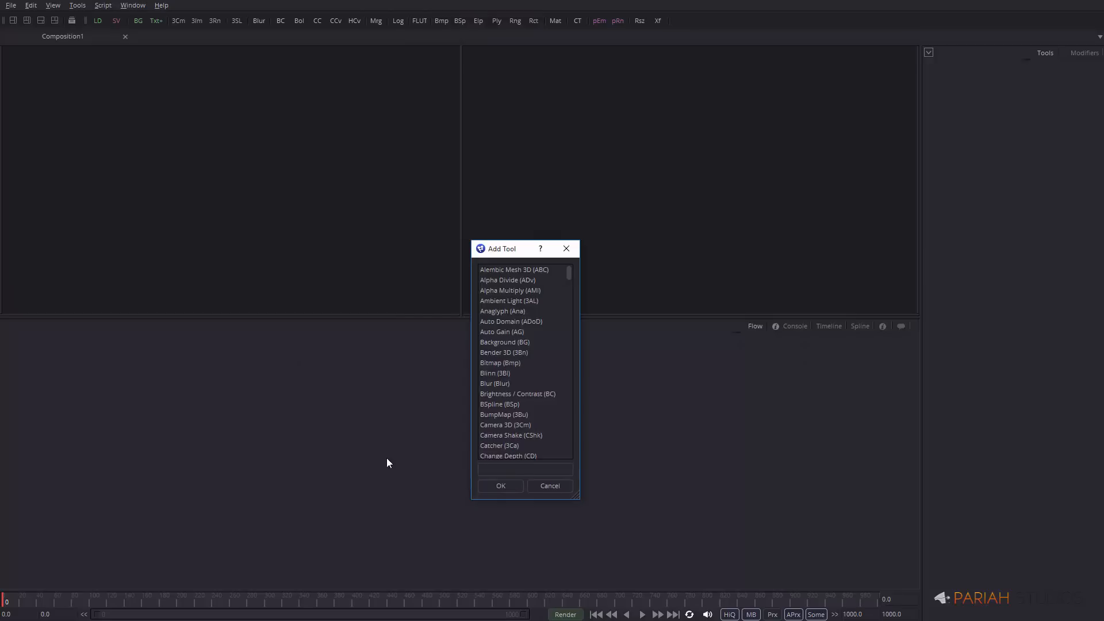
type("phong")
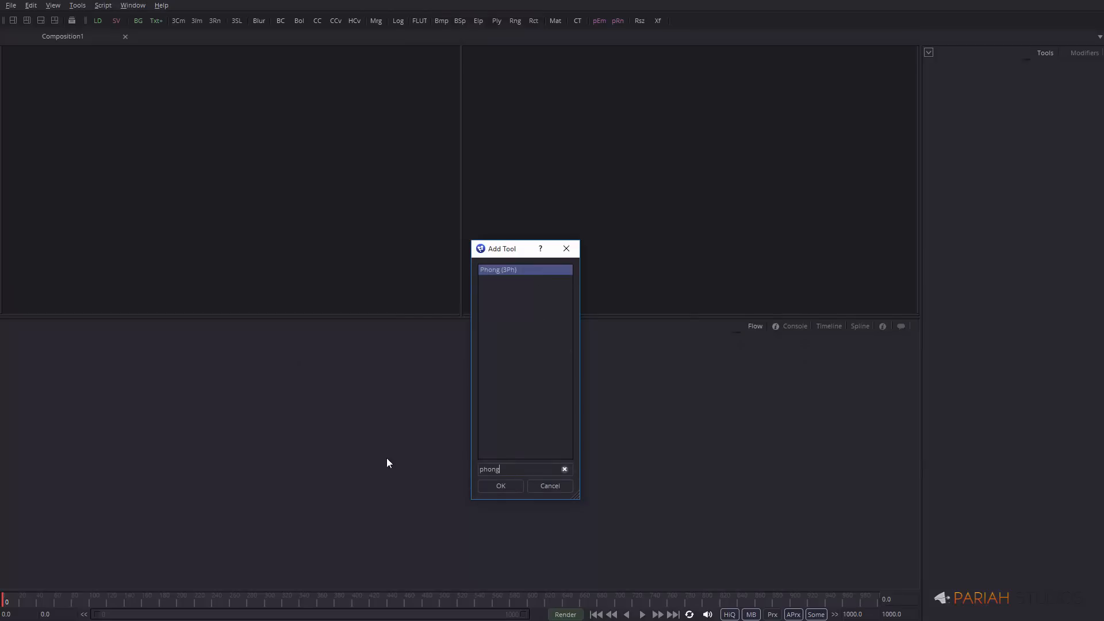
left_click(501, 486)
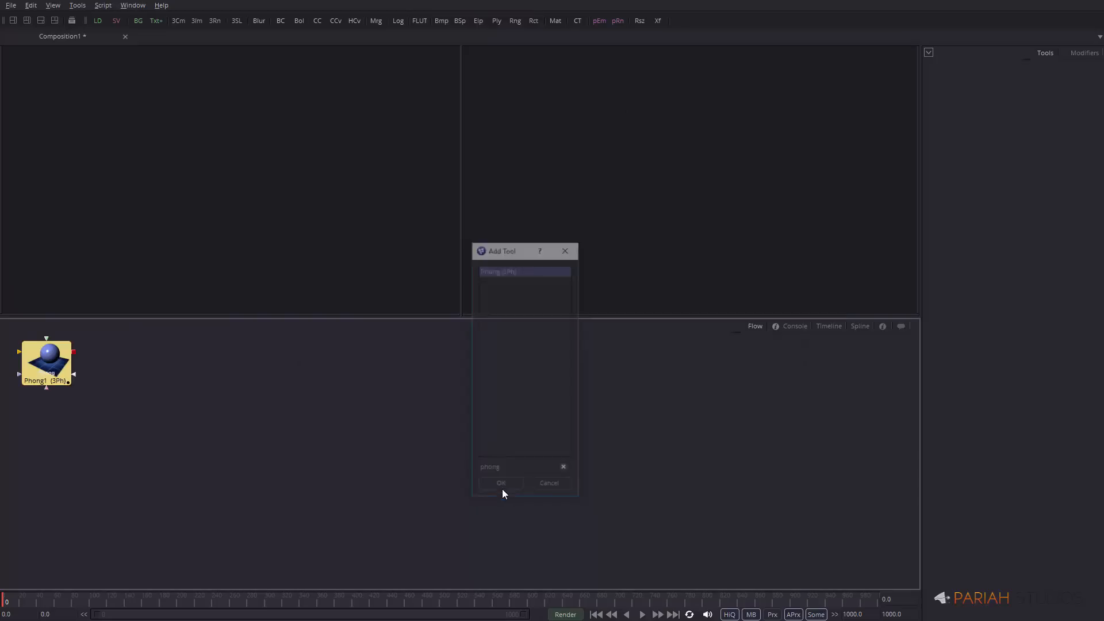
left_click_drag(48, 367, 490, 443)
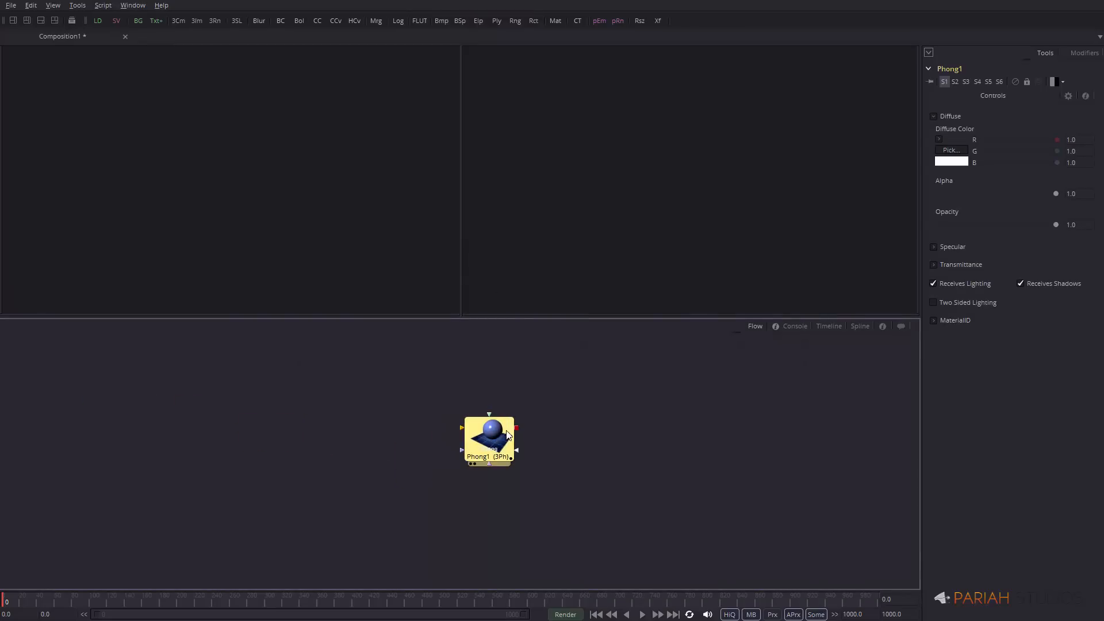
- Display the Phong material in the second viewer and position its node centrally in the flow
left_click_drag(504, 430, 626, 219)
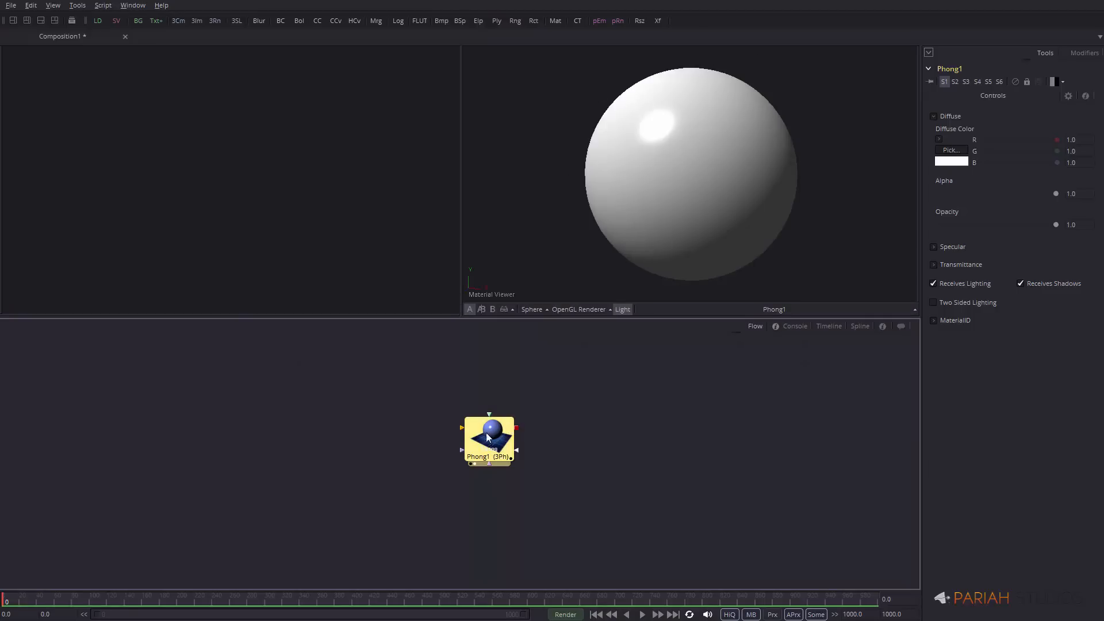
left_click_drag(486, 457, 592, 482)
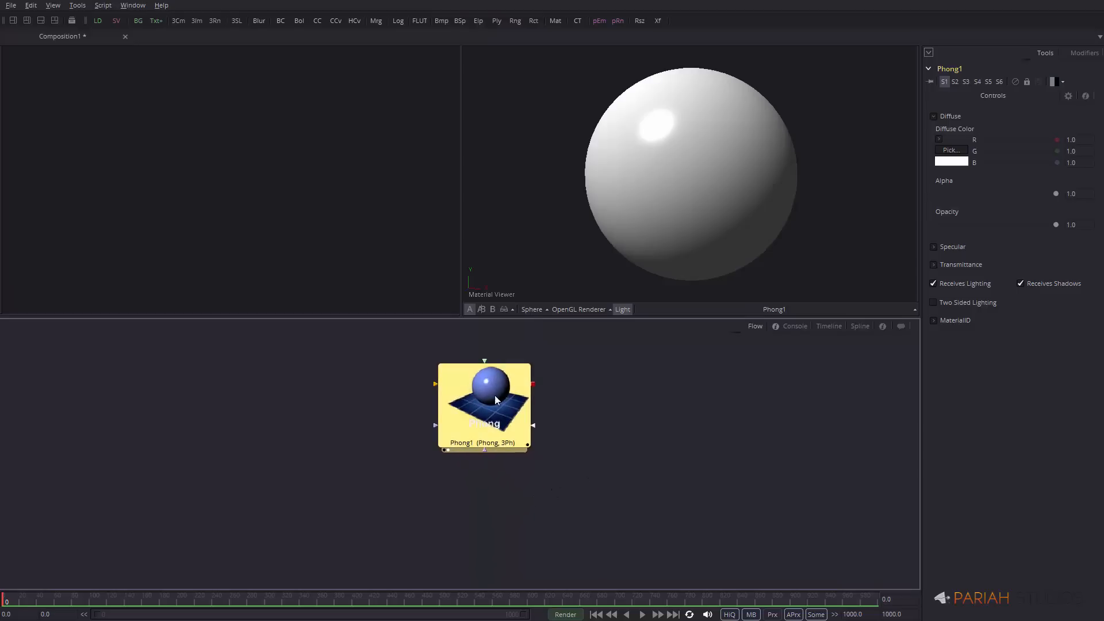
left_click_drag(475, 400, 474, 435)
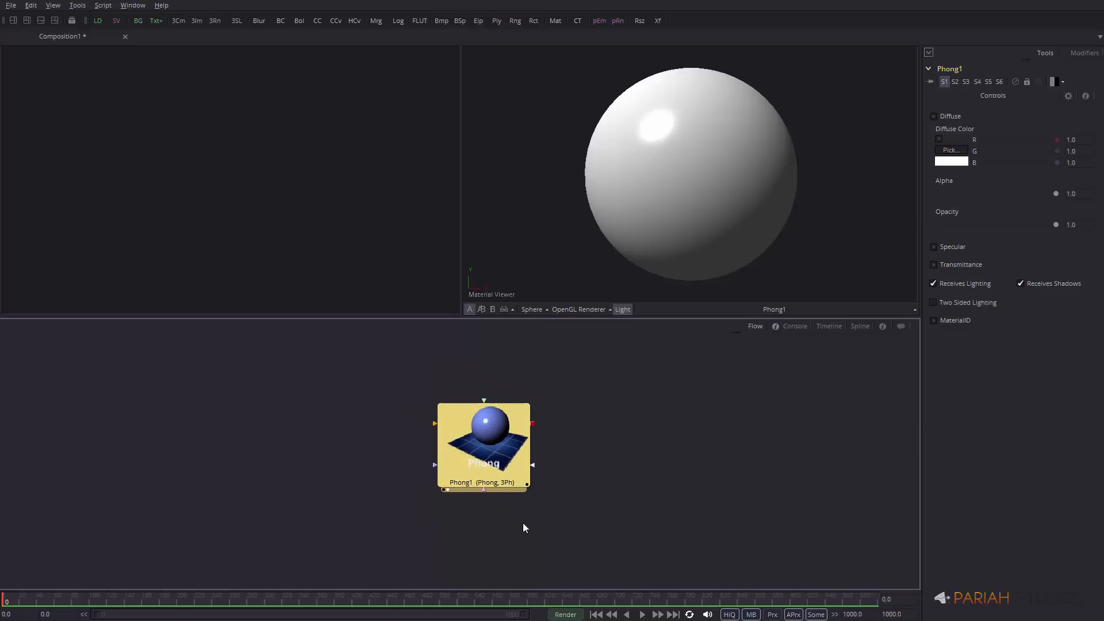
scroll(528, 516, "up", 3)
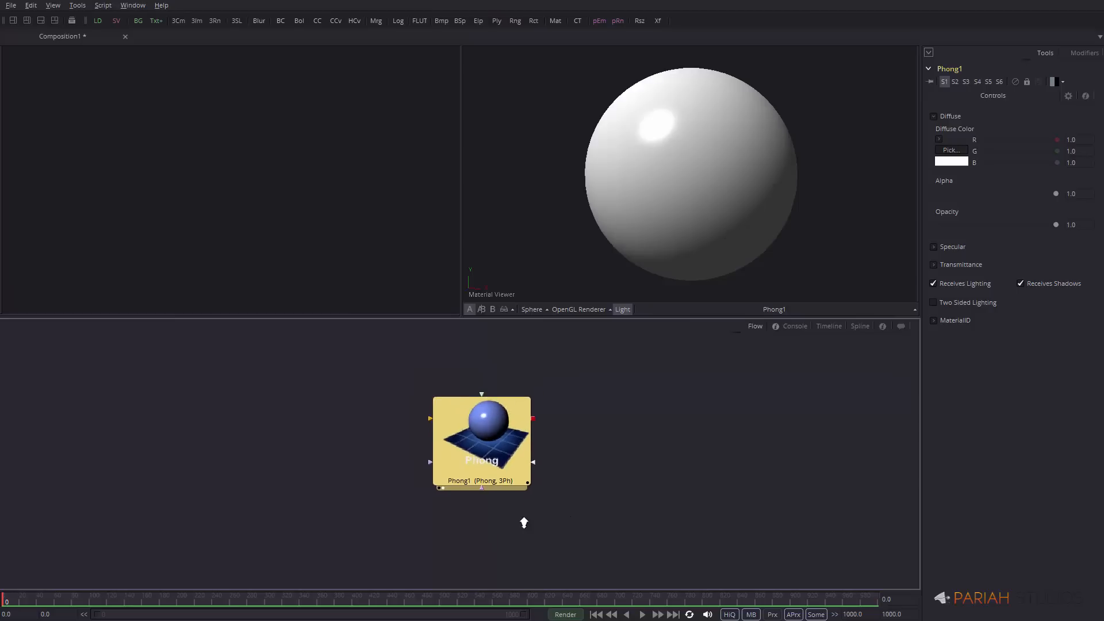
scroll(556, 521, "down", 2)
- Add a FastNoise node before the Phong node and connect its output to the Phong's orange input
left_click(234, 438)
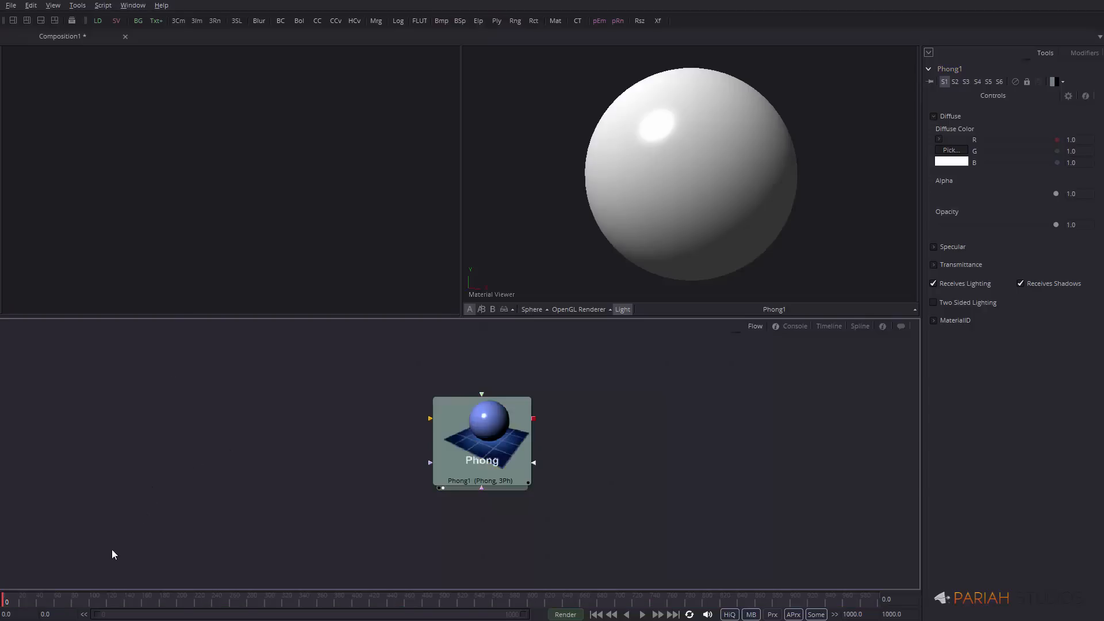
key("ctrl+space")
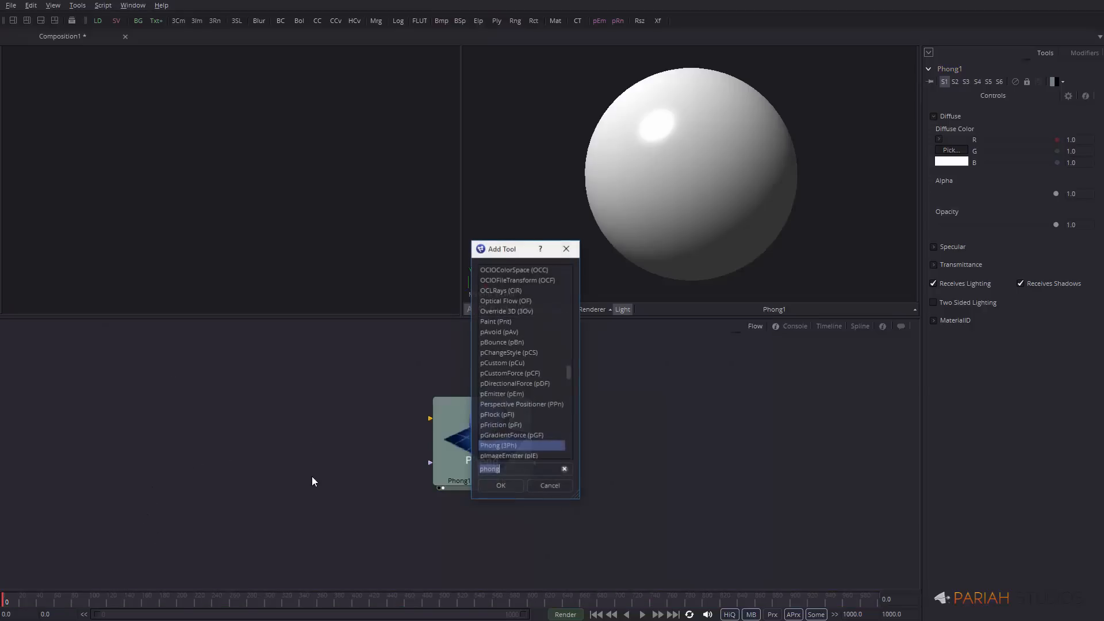
type("fastn")
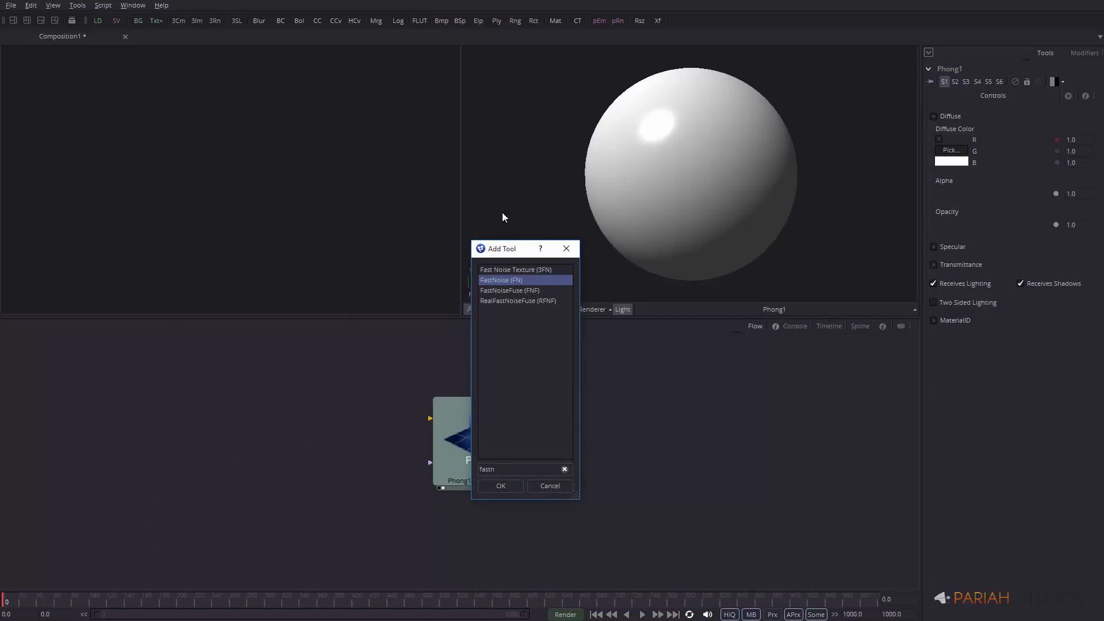
left_click(502, 282)
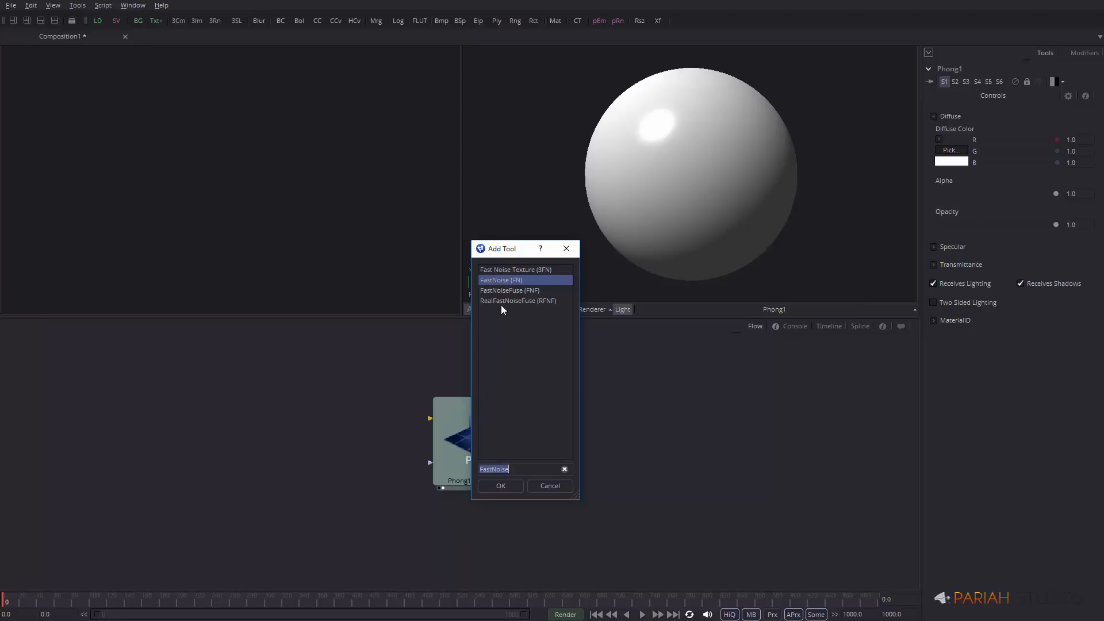
left_click(502, 486)
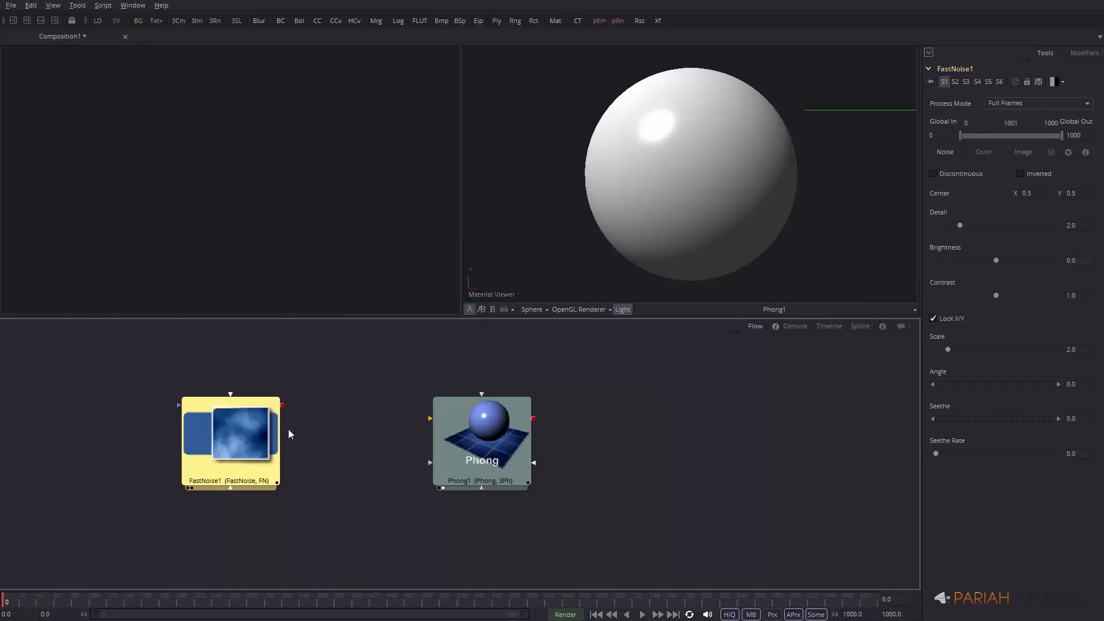
left_click_drag(282, 406, 430, 420)
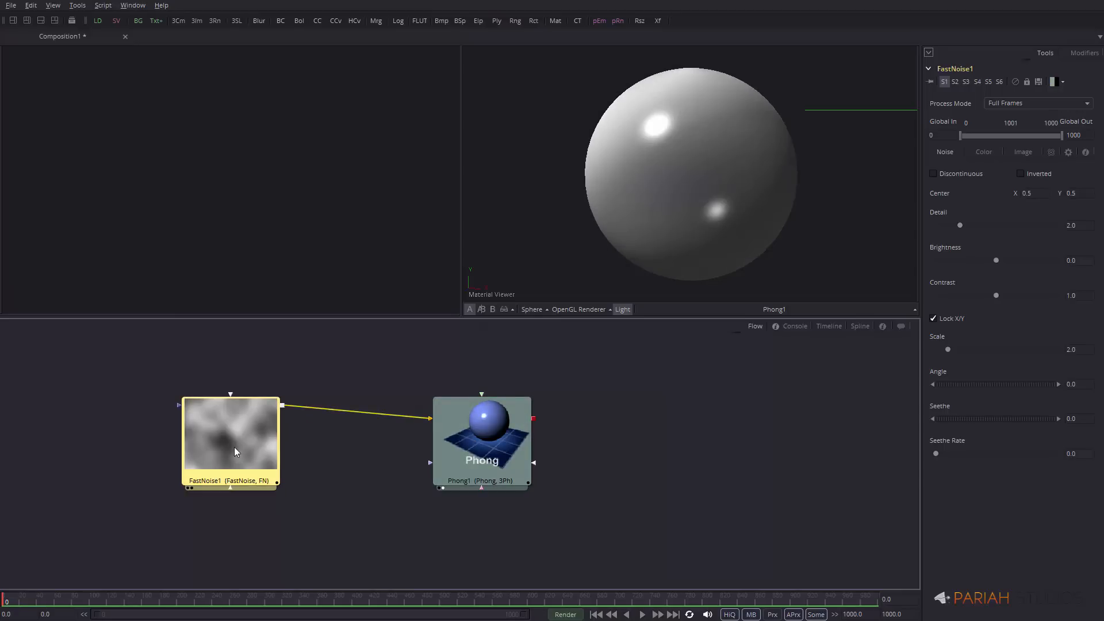
- Show the FastNoise in the first viewer and set its detail to about 3.48, brightness about 0.30 and contrast about 0.98
left_click_drag(233, 446, 227, 152)
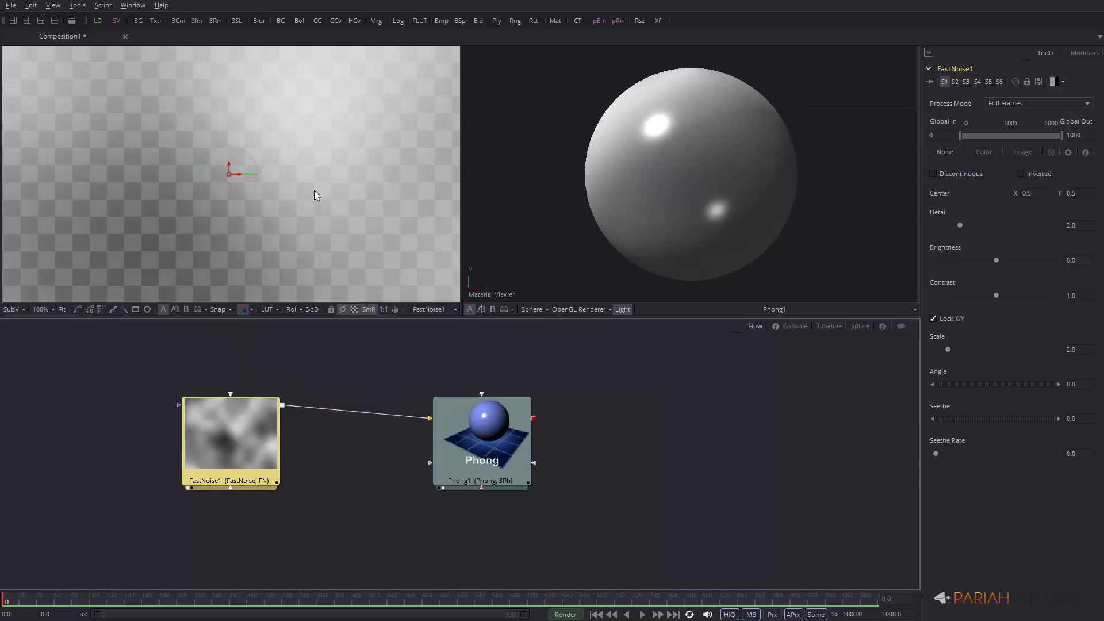
left_click_drag(314, 191, 95, 223)
left_click_drag(274, 199, 233, 201)
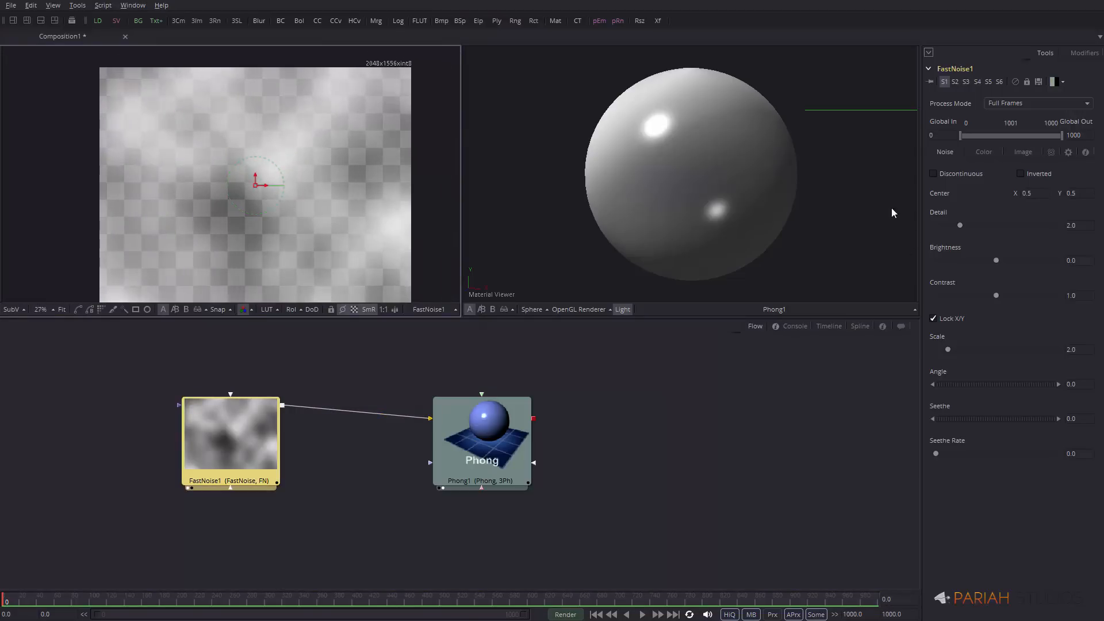
left_click_drag(961, 225, 994, 295)
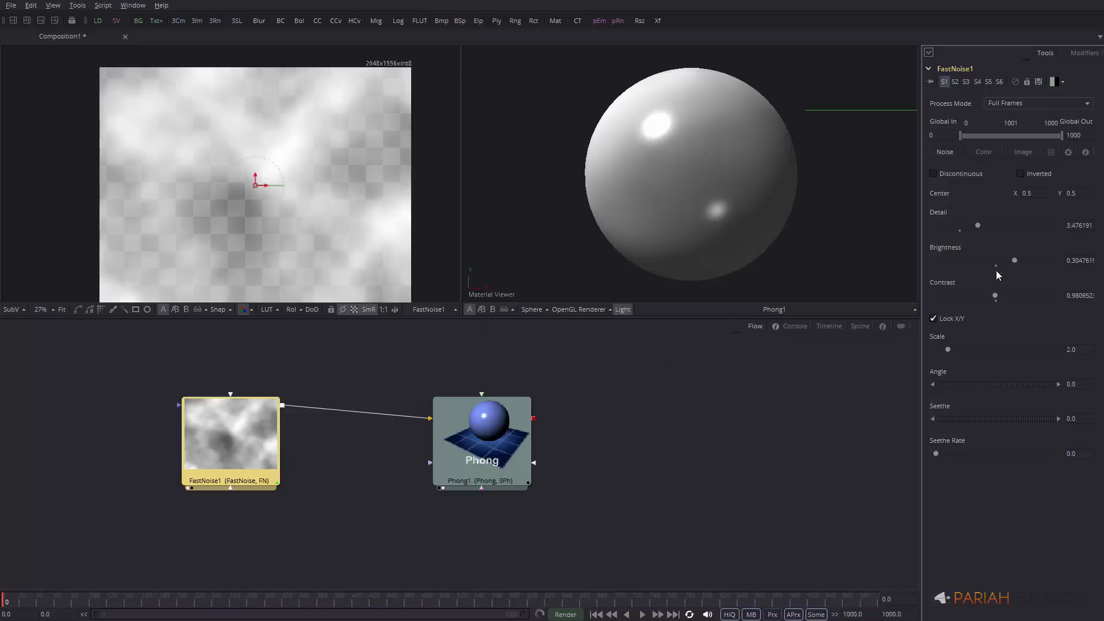
- Set the noise's Color 1 alpha to 1.0 and its colour to a dark brownish grey, about R 0.21, G 0.18, B 0.18
left_click(985, 153)
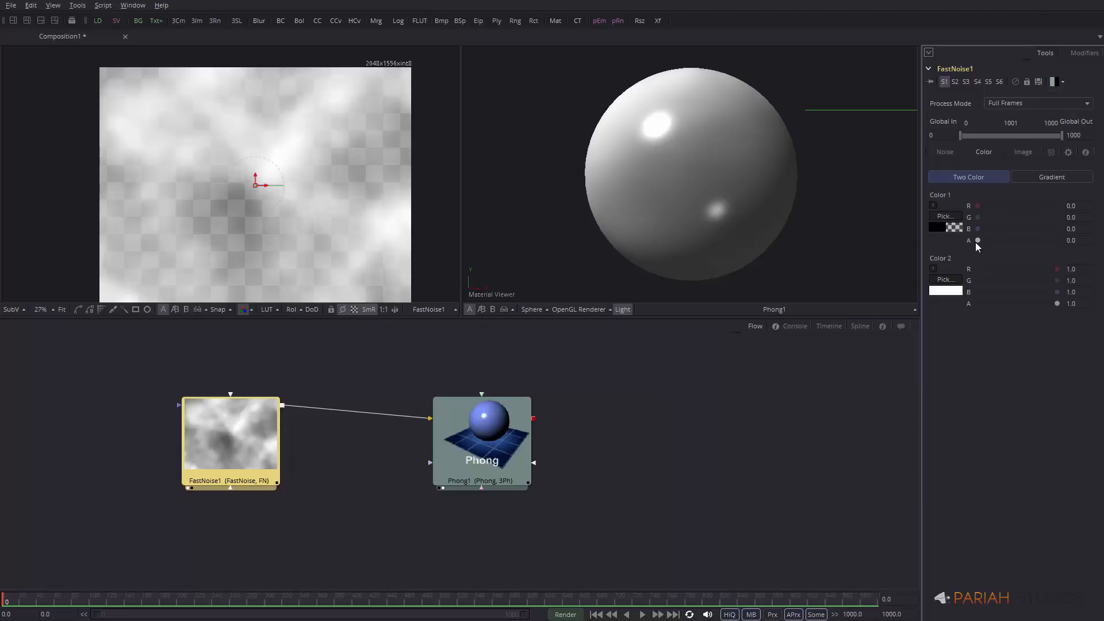
left_click_drag(977, 240, 1054, 241)
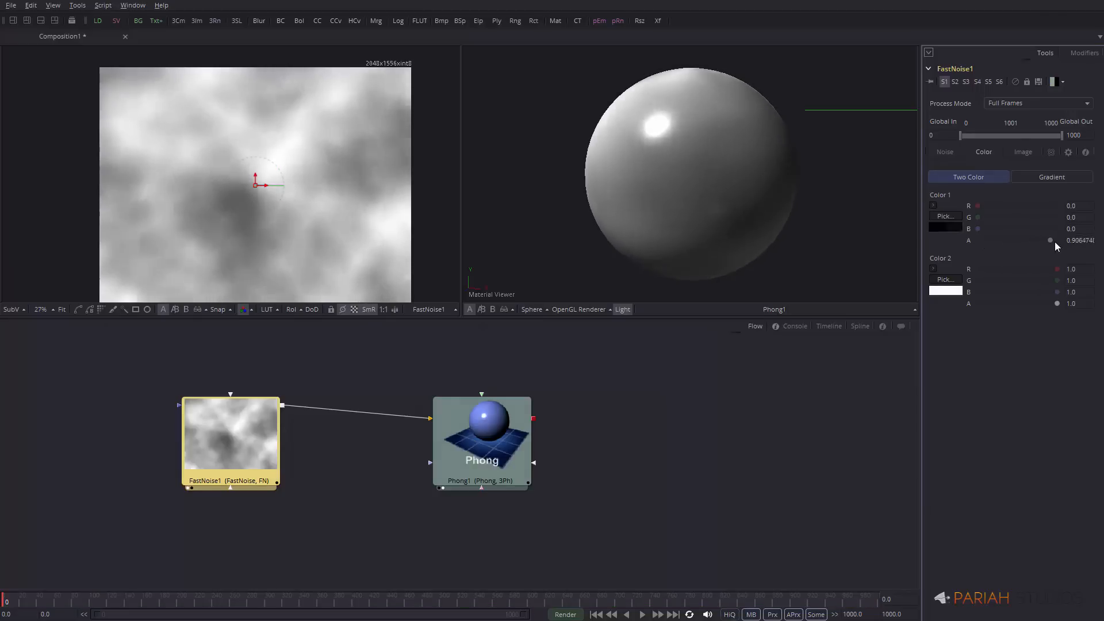
left_click(950, 215)
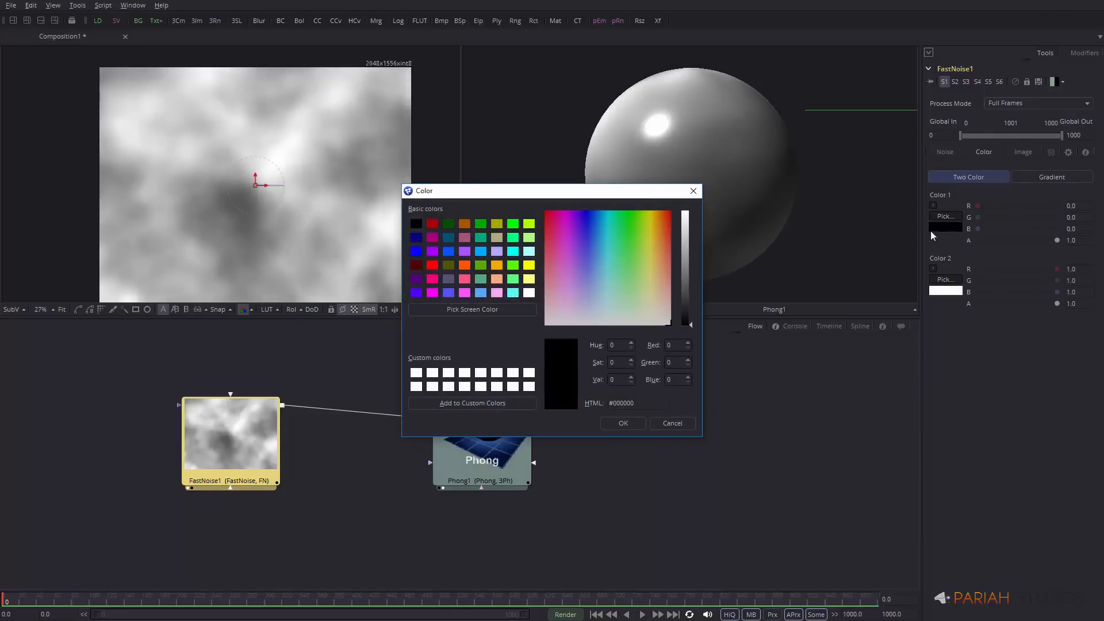
left_click(668, 294)
left_click(685, 288)
left_click_drag(667, 292, 690, 300)
left_click(632, 424)
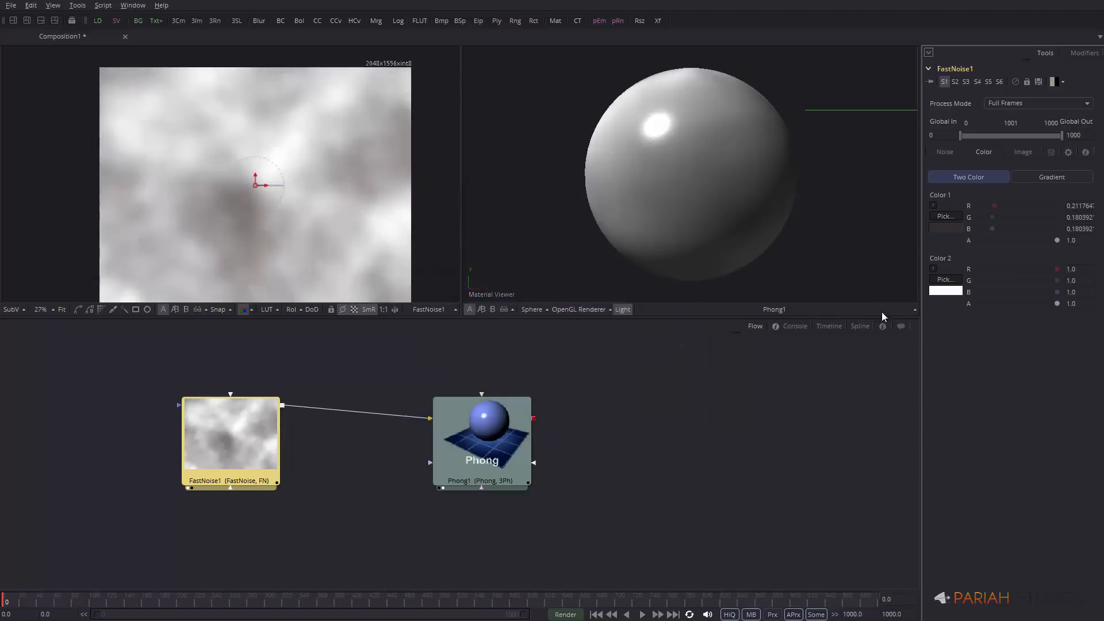
- Set the noise's Color 2 to a bluish grey, about R 0.50, G 0.55, B 0.57
left_click(946, 280)
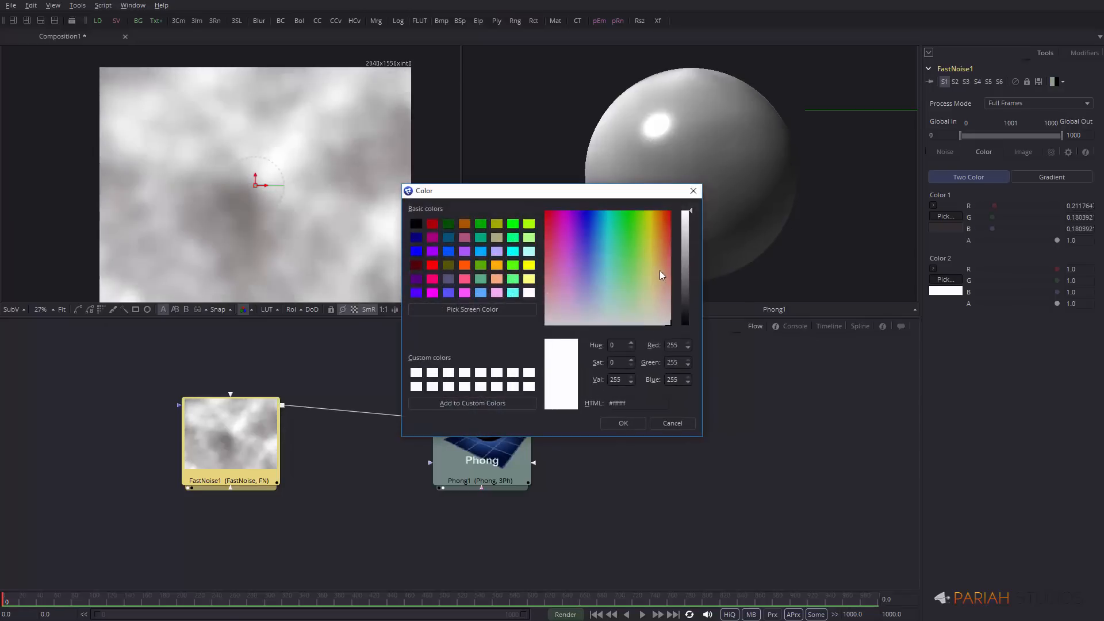
left_click_drag(660, 270, 601, 301)
left_click_drag(684, 282, 688, 259)
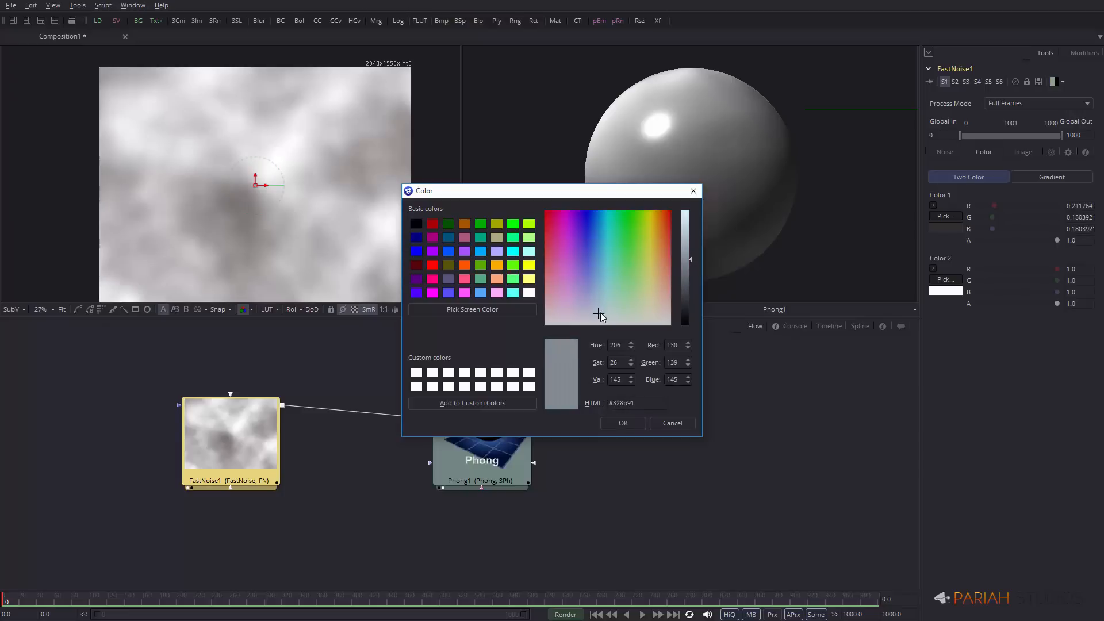
left_click_drag(599, 314, 603, 313)
left_click(625, 423)
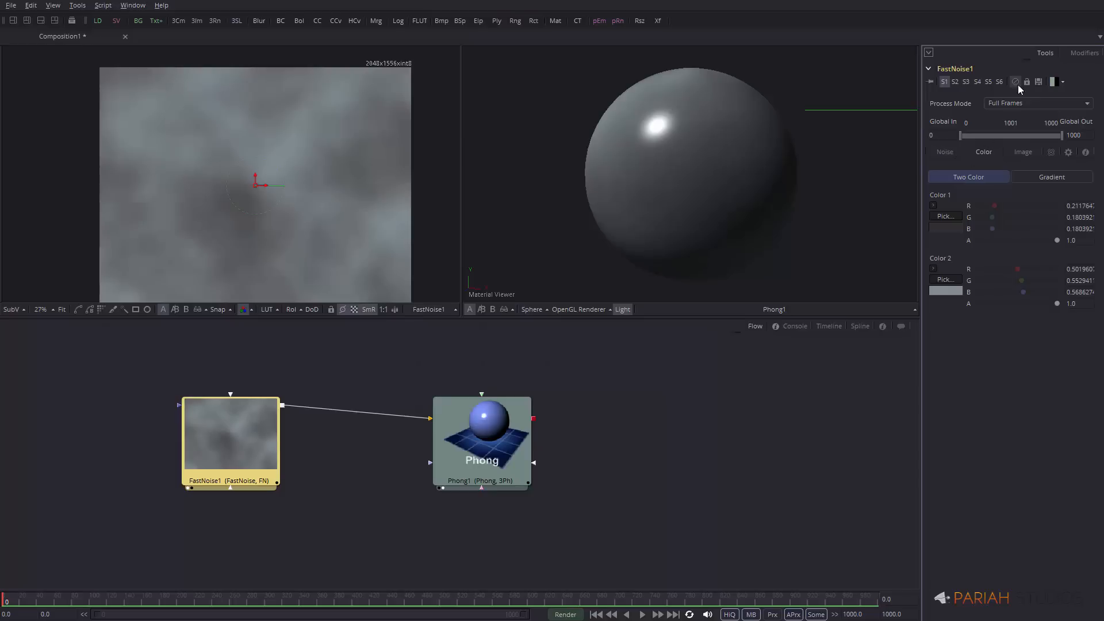
- Set the FastNoise contrast to about 1.30 and its scale to about 4.67
left_click(945, 153)
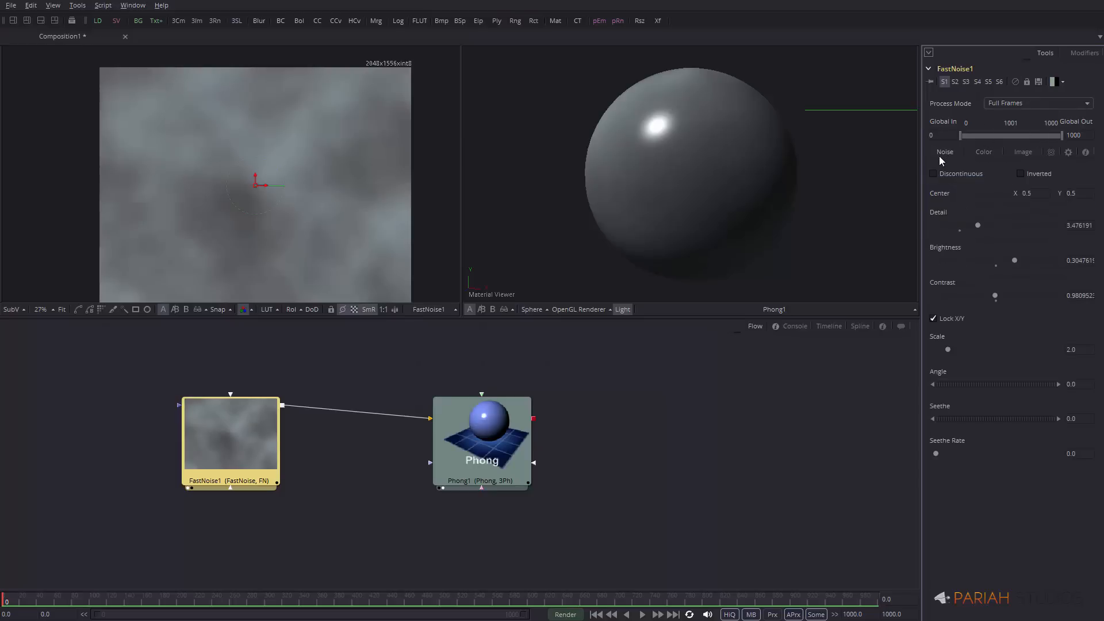
mouse_move(995, 295)
left_mouse_down()
mouse_move(1011, 293)
mouse_move(1001, 292)
left_mouse_up()
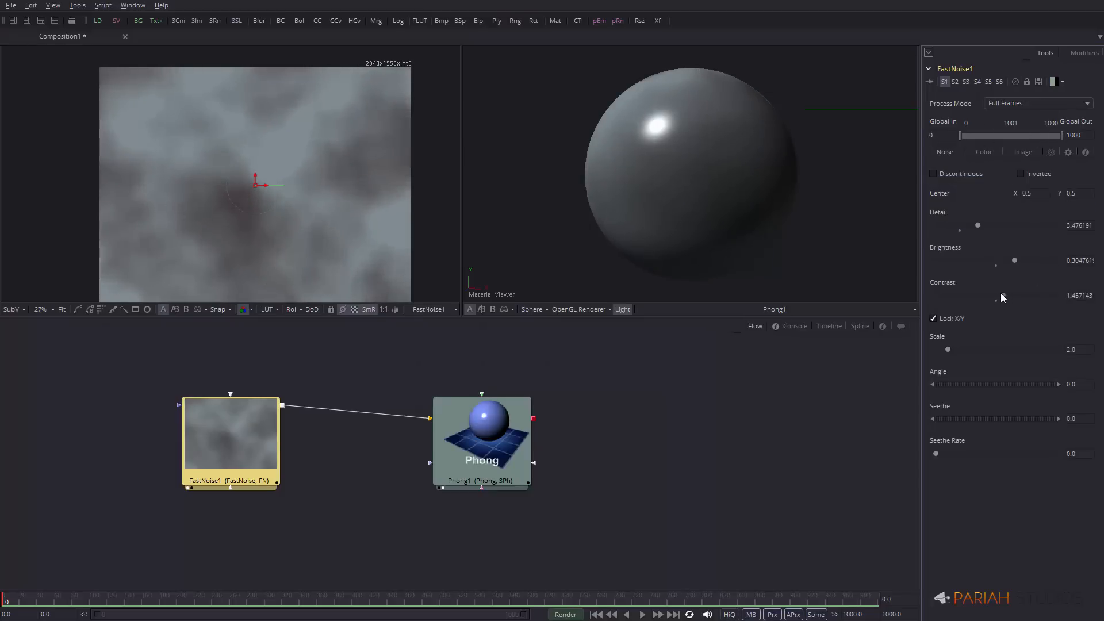
mouse_move(950, 348)
left_mouse_down()
mouse_move(1033, 347)
mouse_move(931, 354)
mouse_move(963, 354)
left_mouse_up()
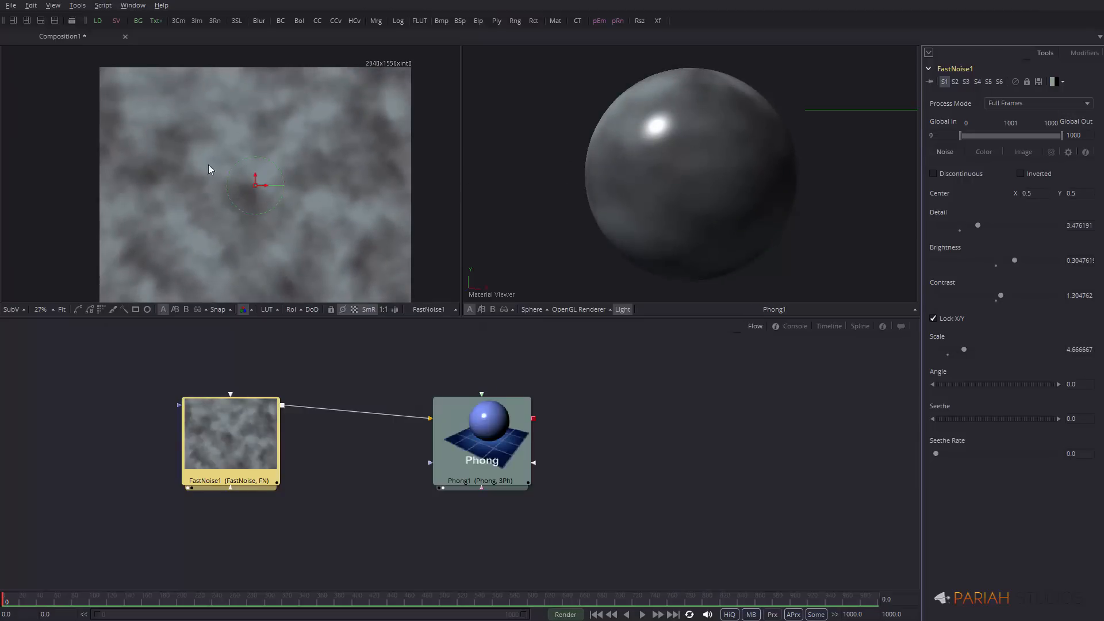
left_click_drag(458, 450, 522, 449)
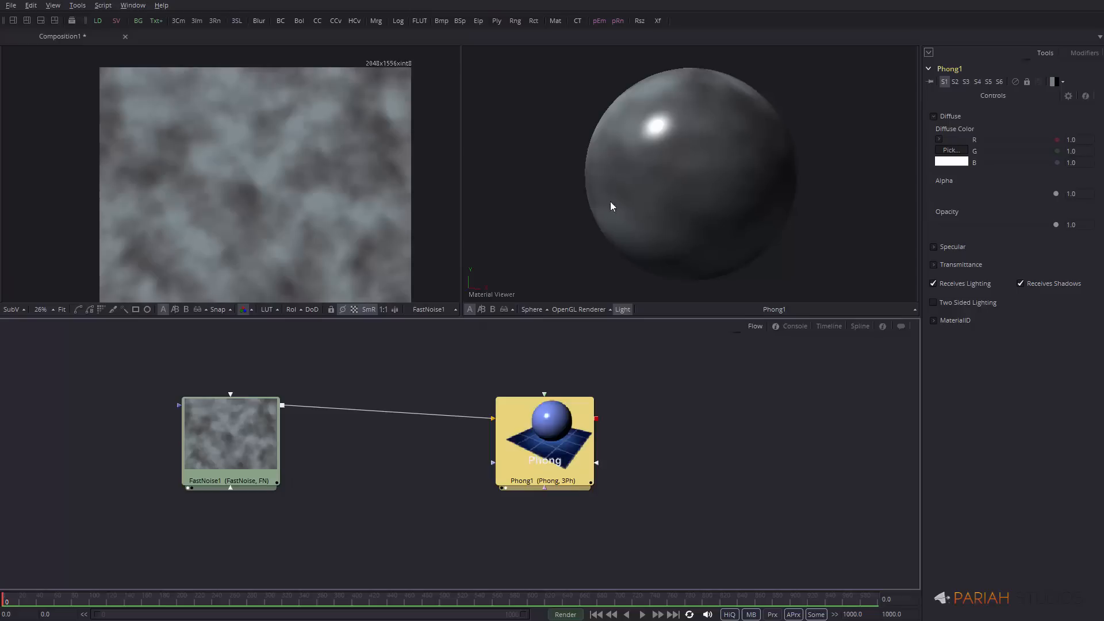
left_click_drag(540, 473, 481, 433)
- Add a second FastNoise node to the flow and place it beyond the Phong node, on the opposite side from the first noise
left_click(691, 424)
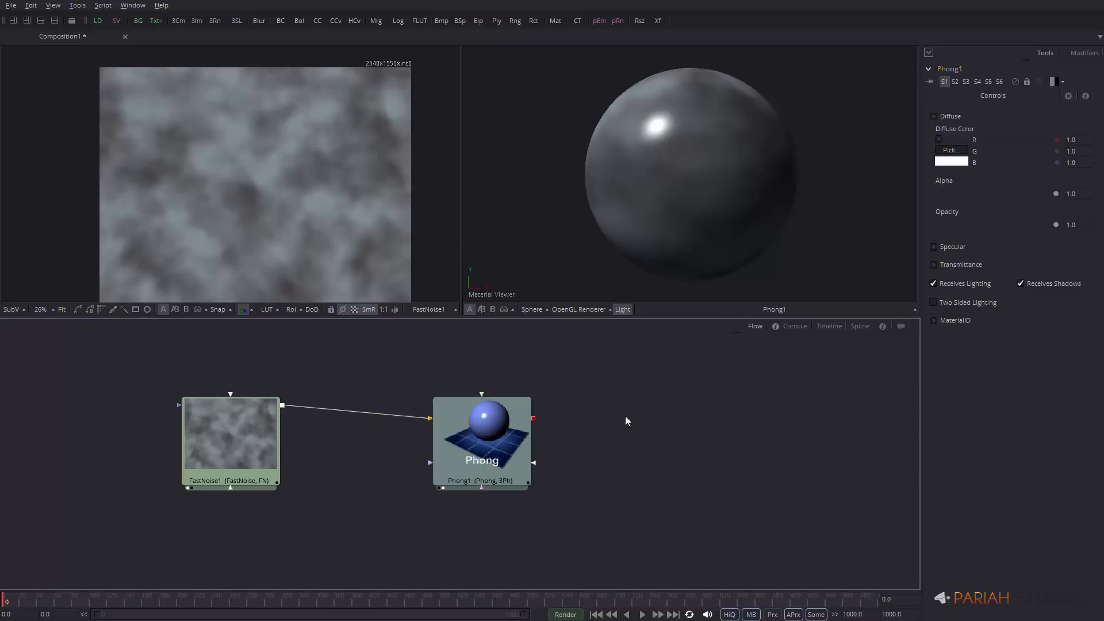
key("shift+space")
type("fast")
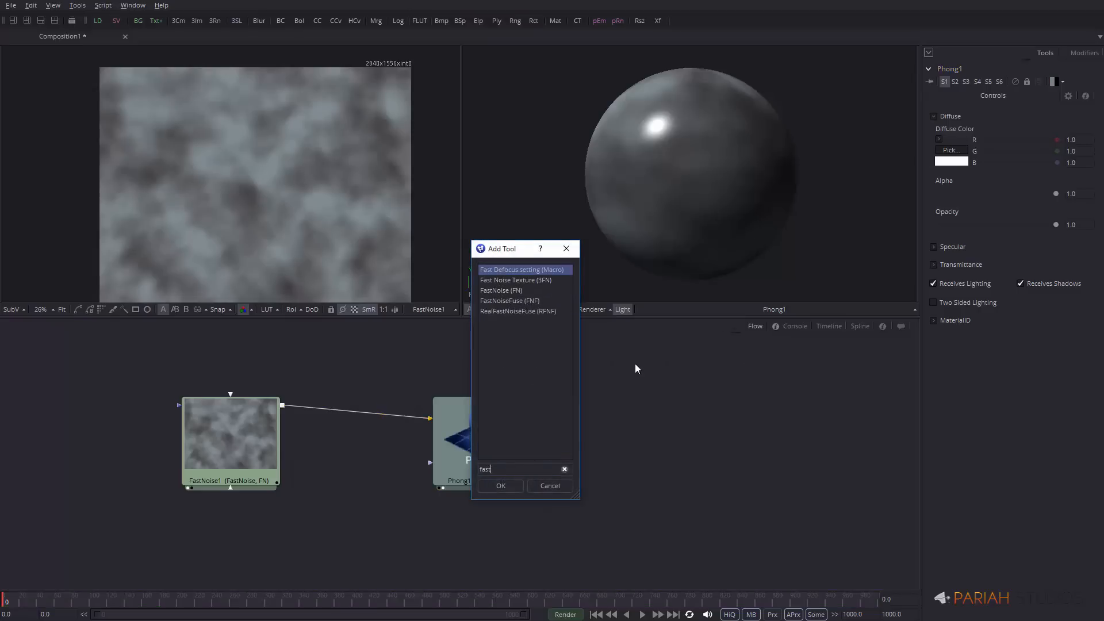
type("noise")
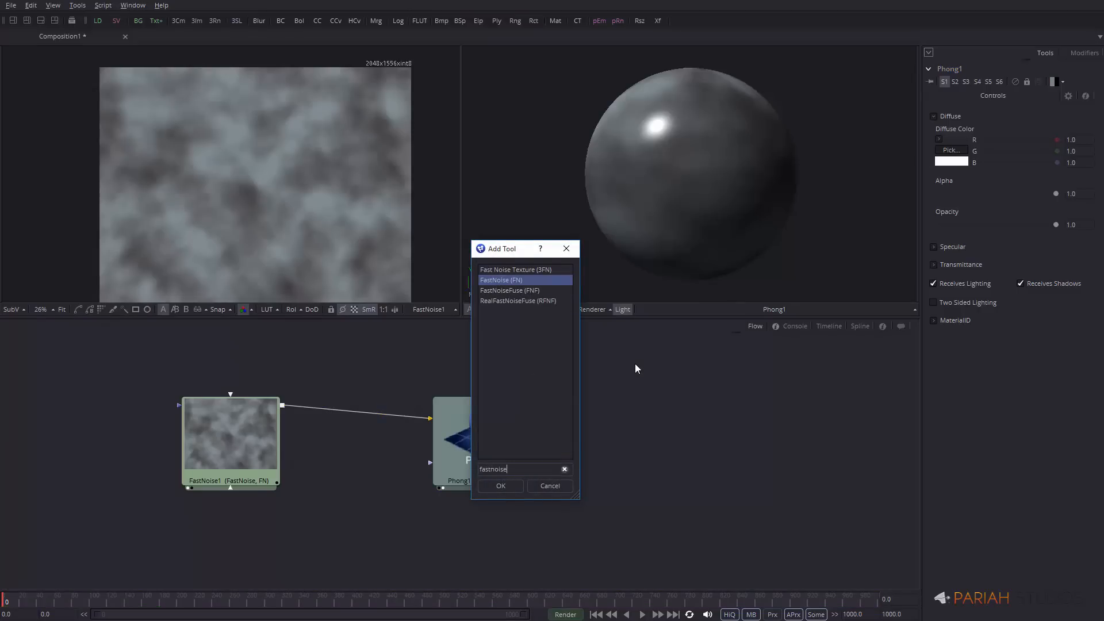
left_click(501, 486)
mouse_move(680, 464)
left_mouse_down()
mouse_move(742, 454)
mouse_move(681, 464)
left_mouse_up()
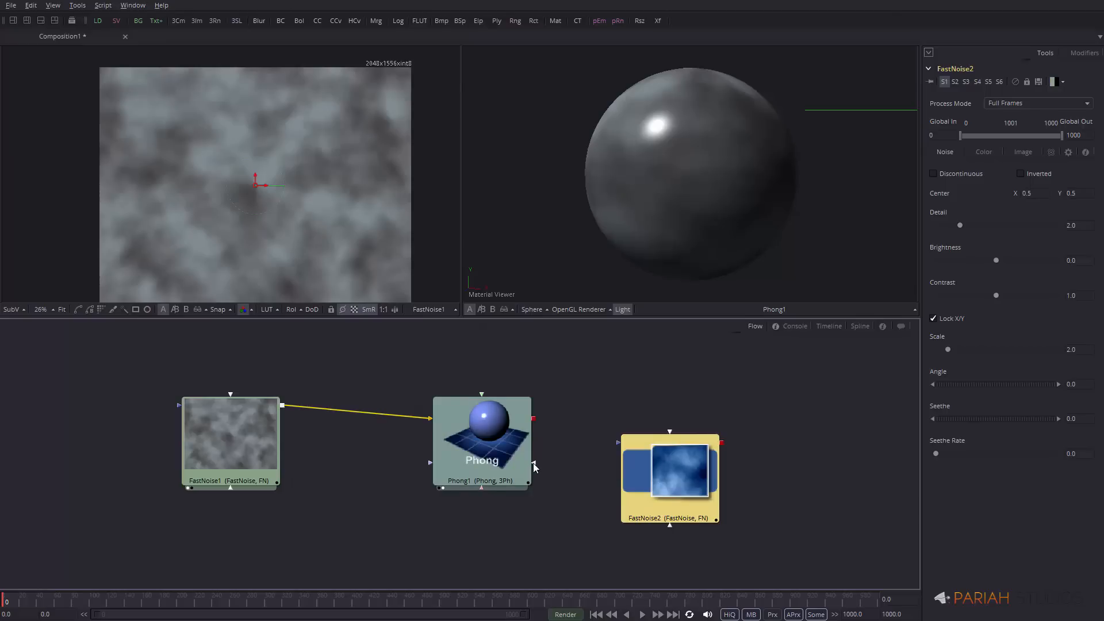
left_click_drag(722, 442, 544, 463)
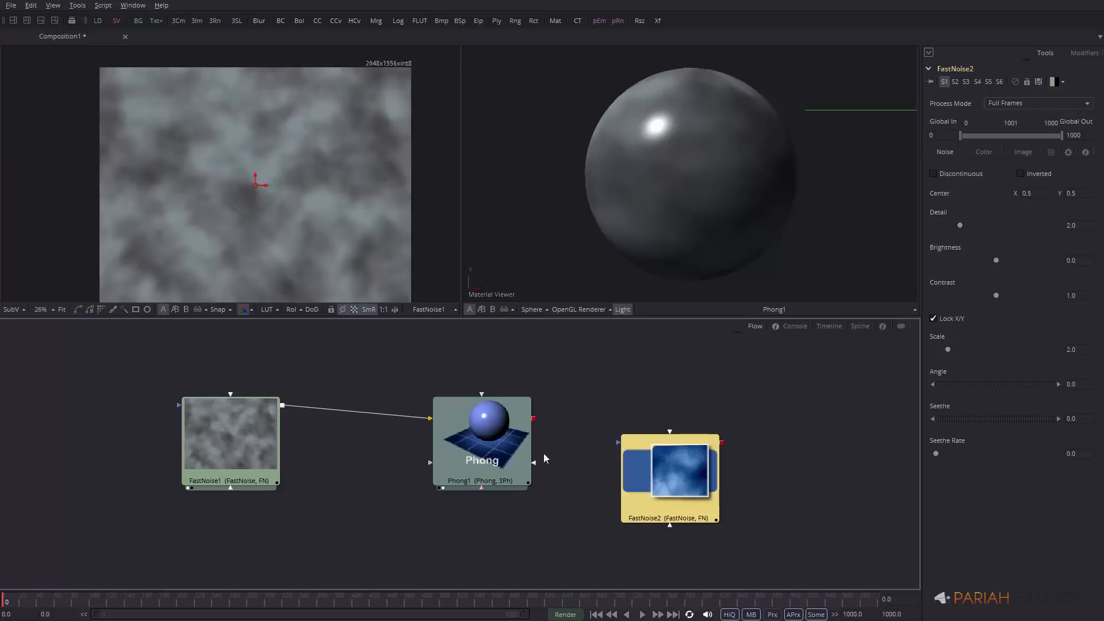
left_click_drag(695, 469, 759, 468)
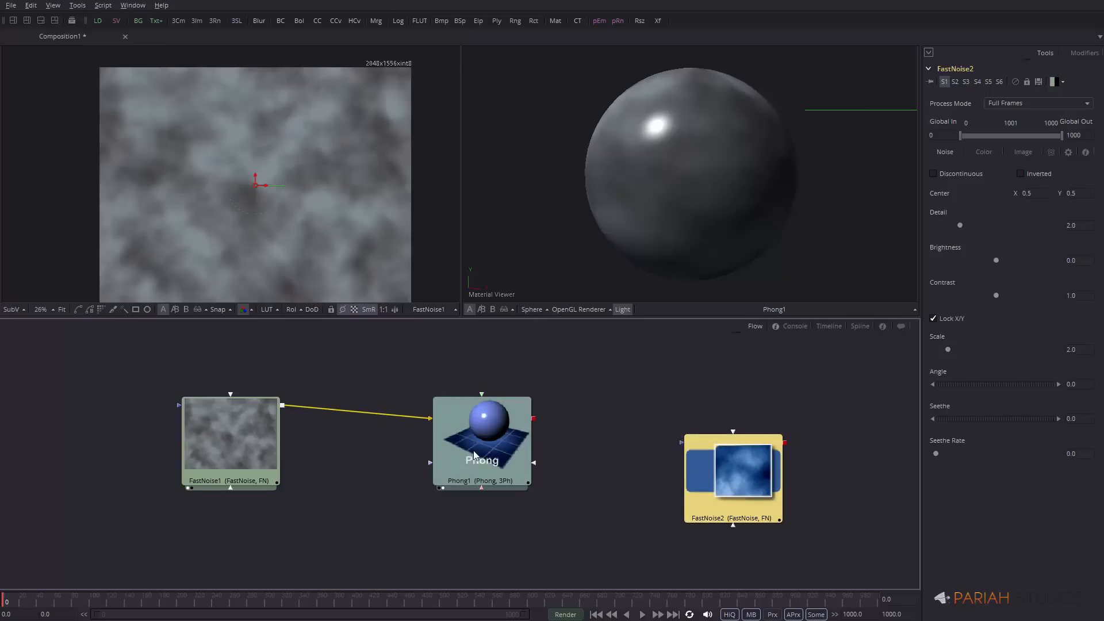
- Move the second FastNoise below the link between the first noise and the Phong, and shift the Phong node farther away to make room
left_click(489, 440, "ctrl")
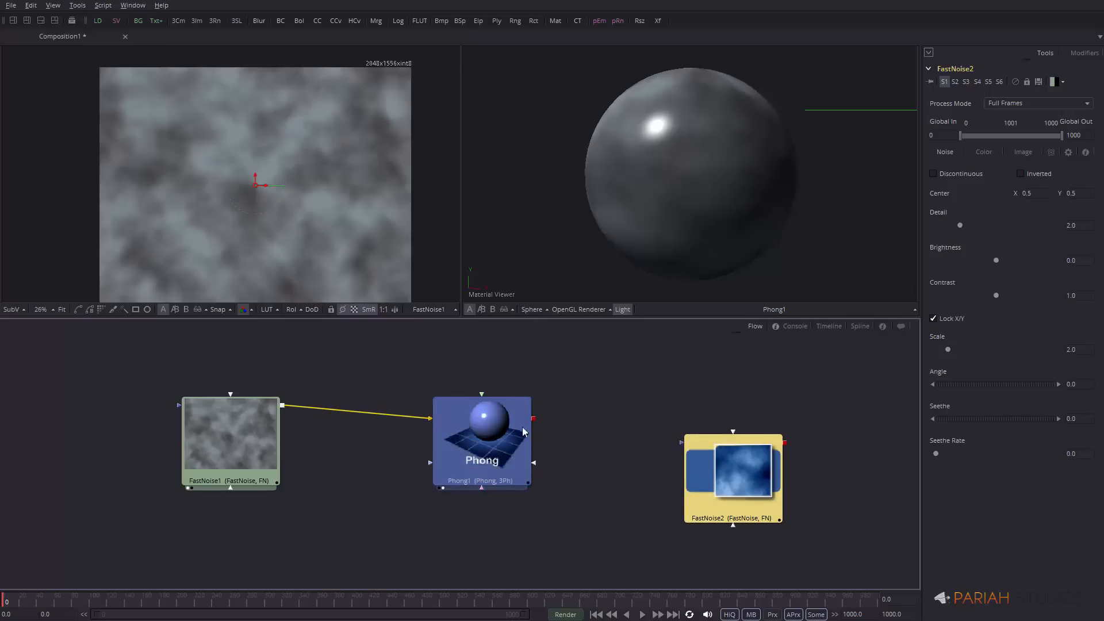
left_click_drag(523, 431, 586, 431)
left_click(586, 431)
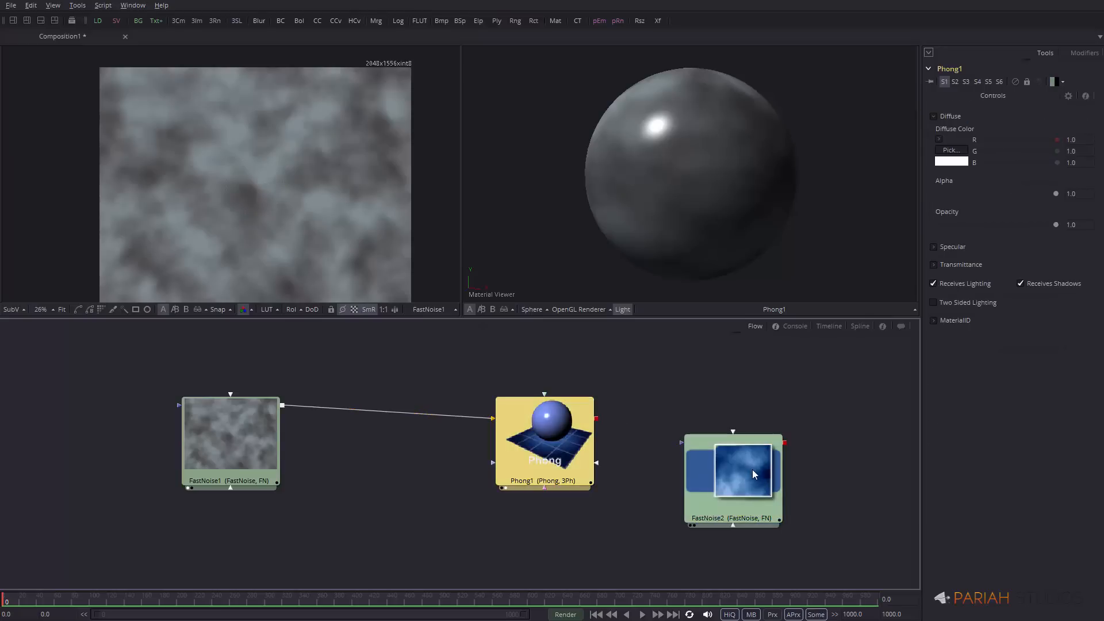
left_click_drag(726, 493, 380, 505)
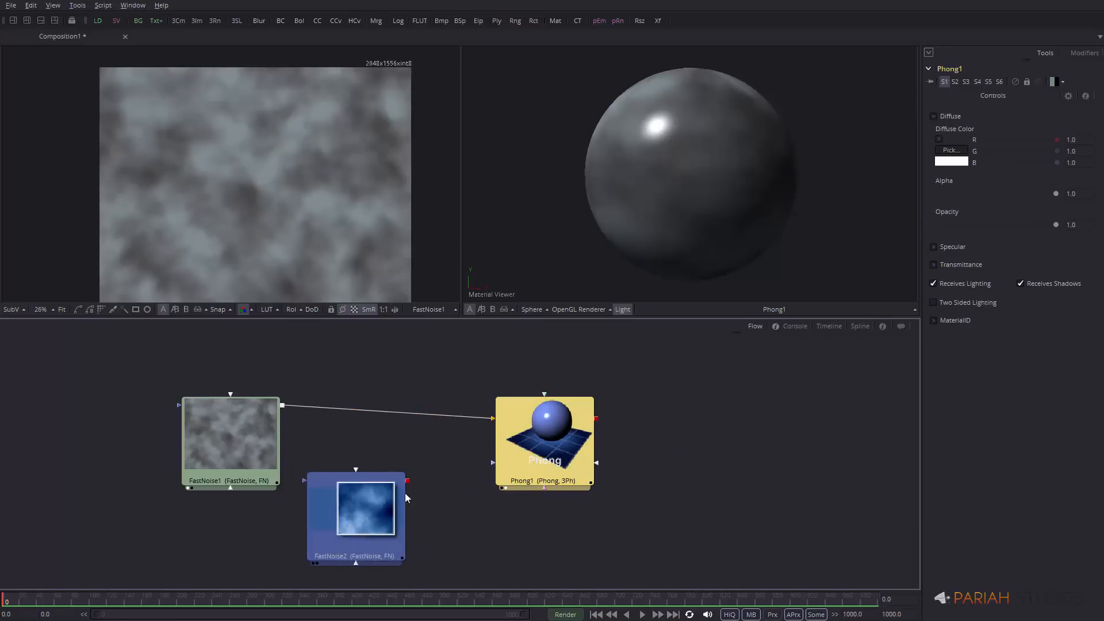
left_click(380, 505)
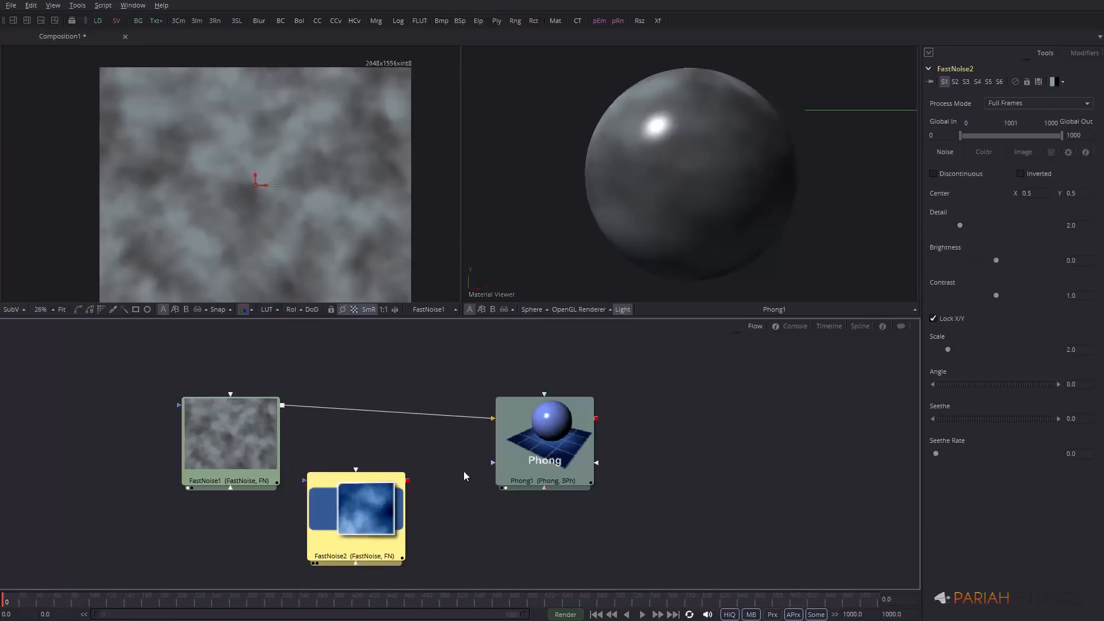
left_click(543, 440)
left_click_drag(543, 440, 669, 440)
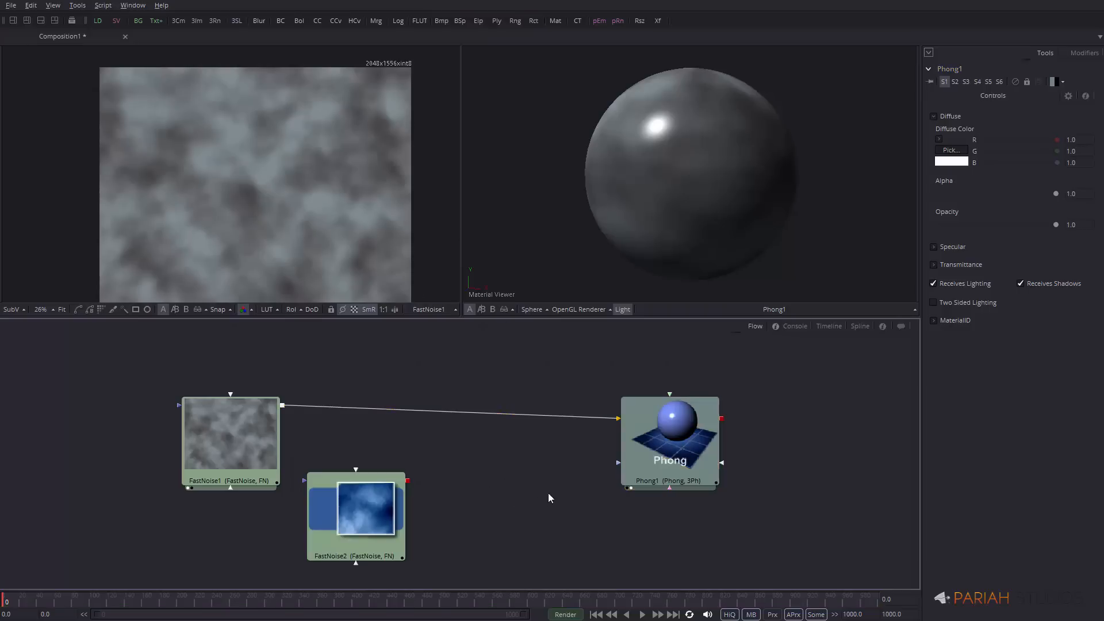
- Add a BumpMap node to the flow and place it between the second FastNoise and the Phong node
key("ctrl+space")
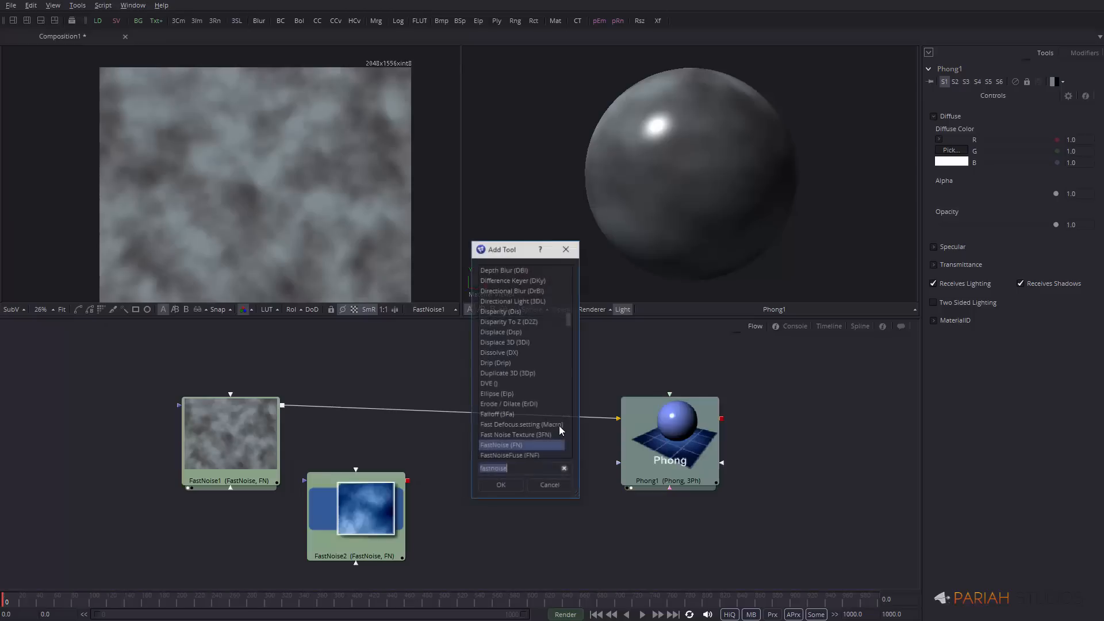
type("bump")
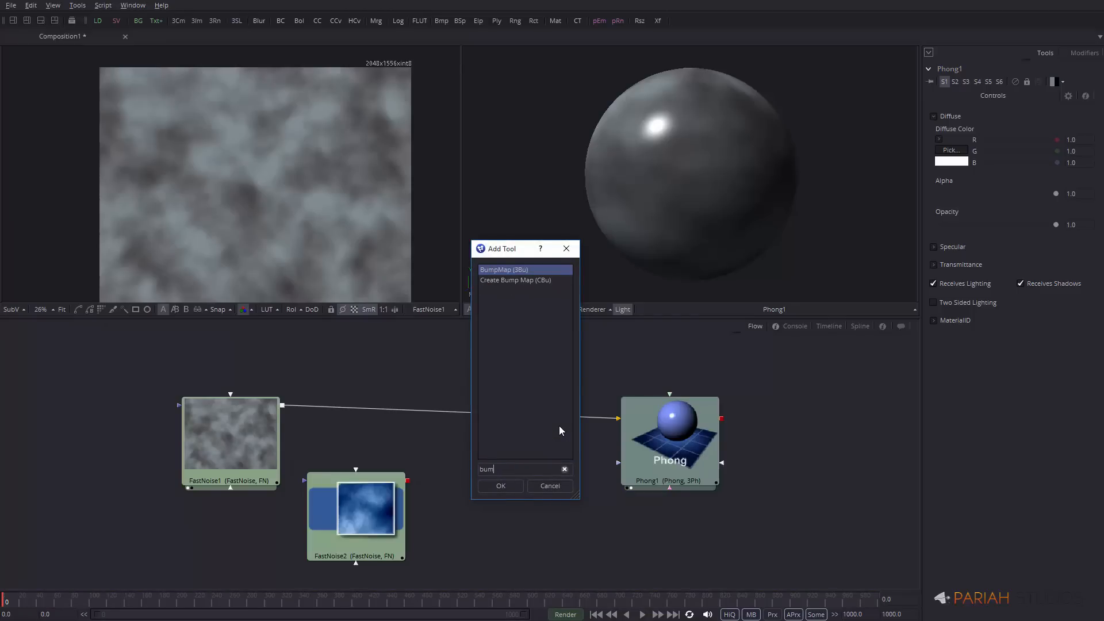
left_click(508, 272)
left_click(498, 489)
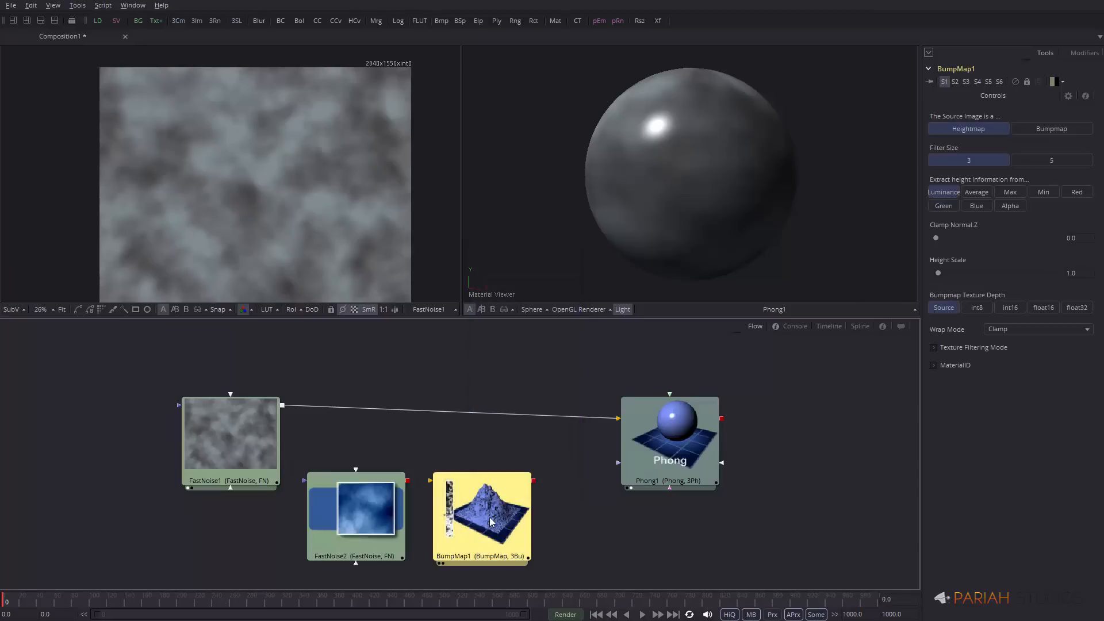
left_click_drag(524, 513, 586, 513)
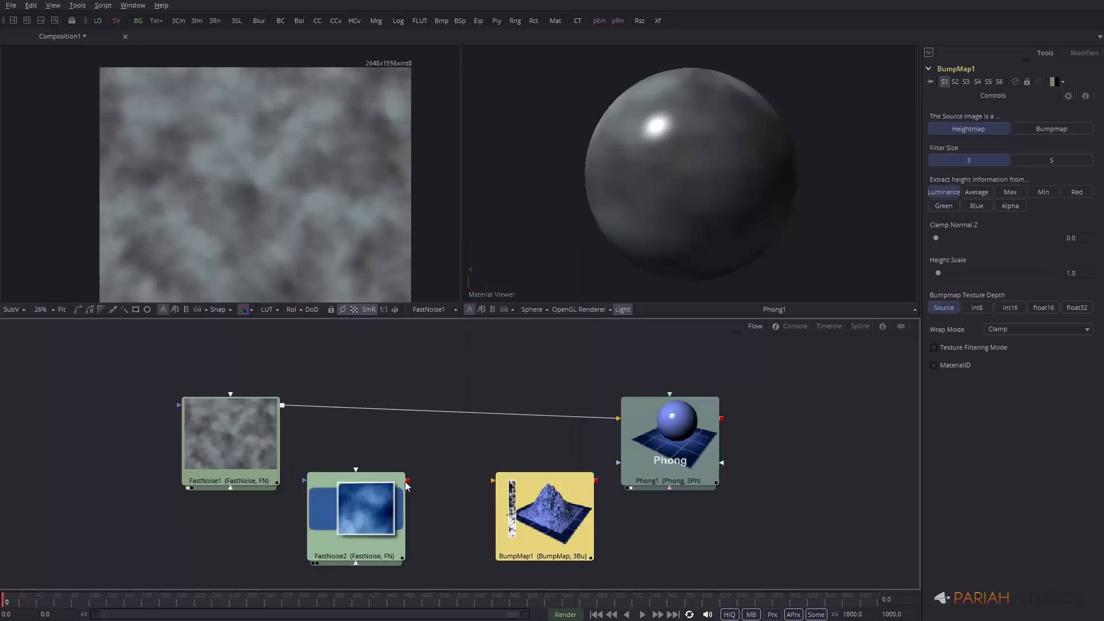
- Connect the second FastNoise to the BumpMap and the BumpMap to the Phong's bump input, spacing the Phong node farther out
left_click_drag(405, 483, 509, 496)
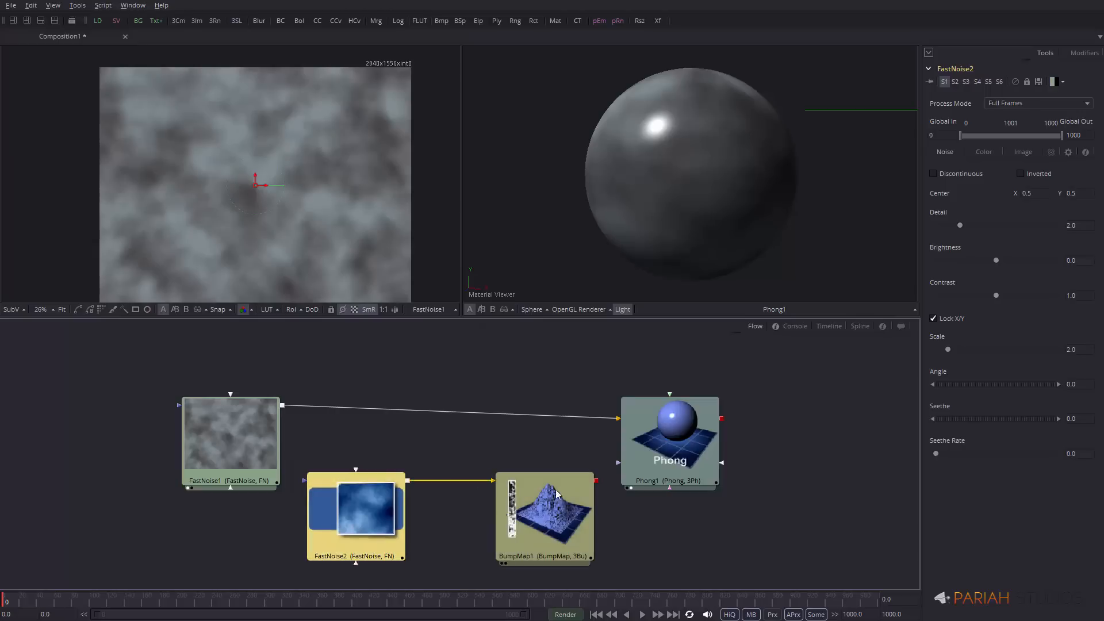
left_click_drag(596, 484, 618, 462)
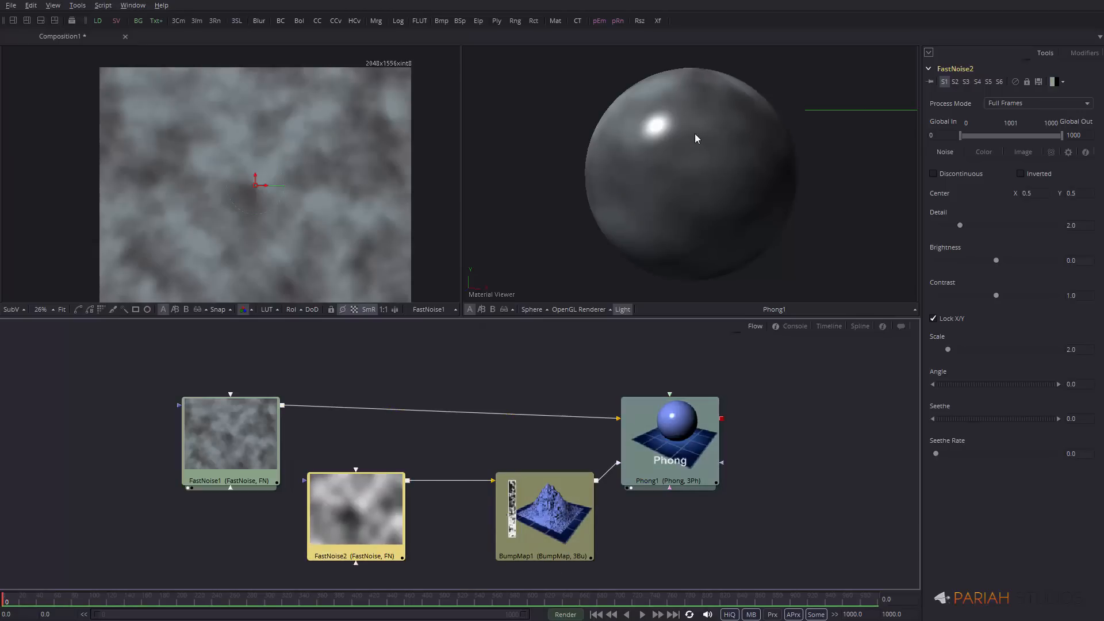
left_click_drag(670, 442, 733, 442)
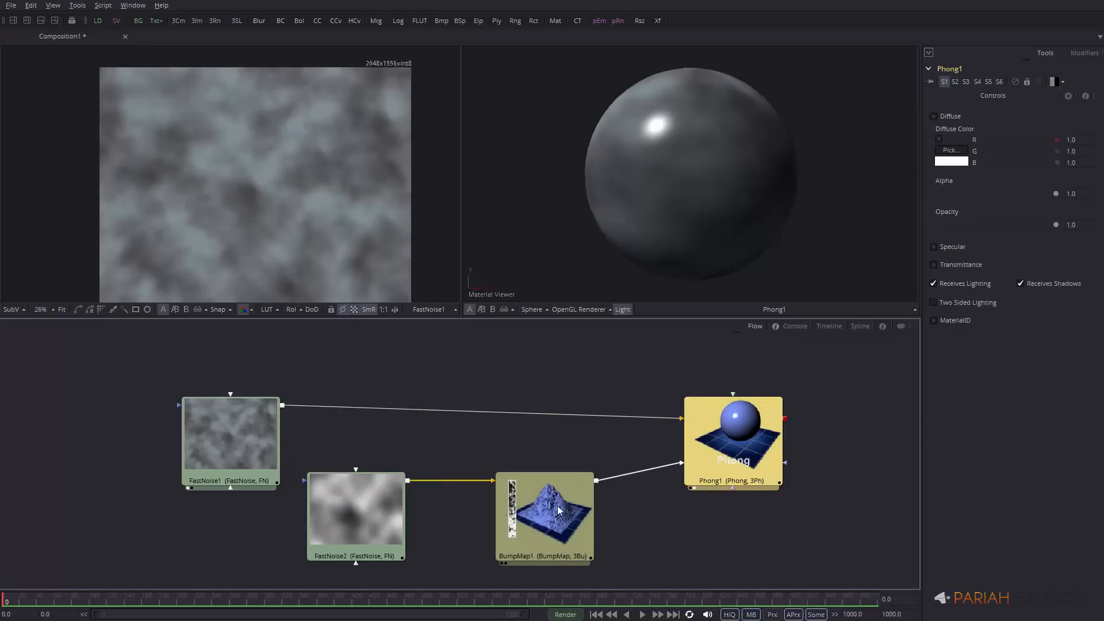
- Set the second FastNoise's brightness to about 0.23, its scale to 6.0 and its contrast to about 0.94
left_click(381, 515)
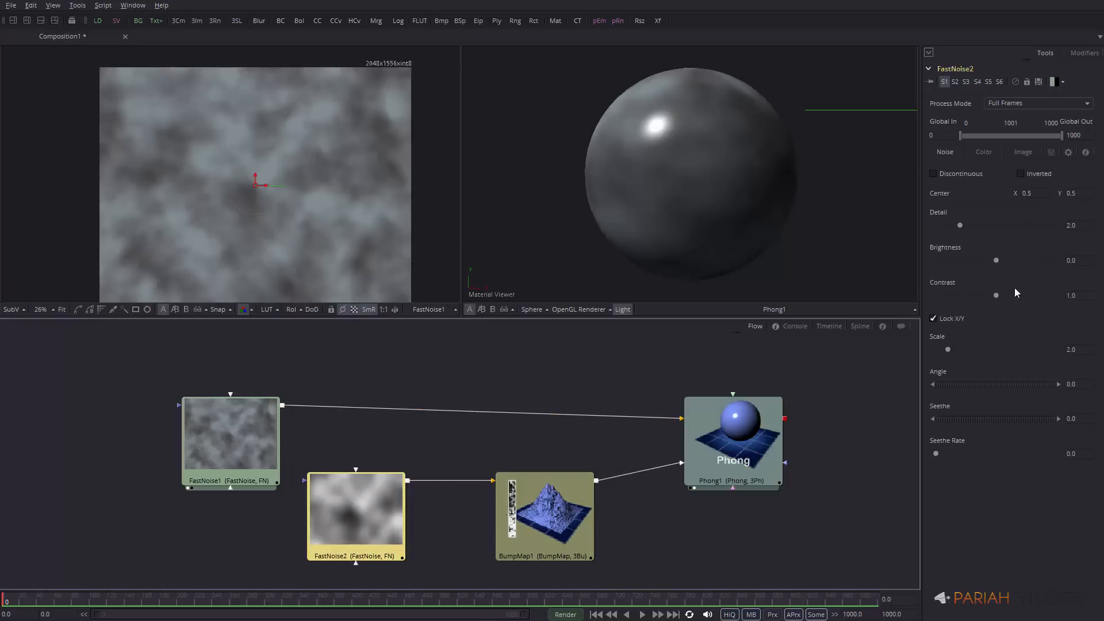
left_click_drag(996, 296, 1091, 294)
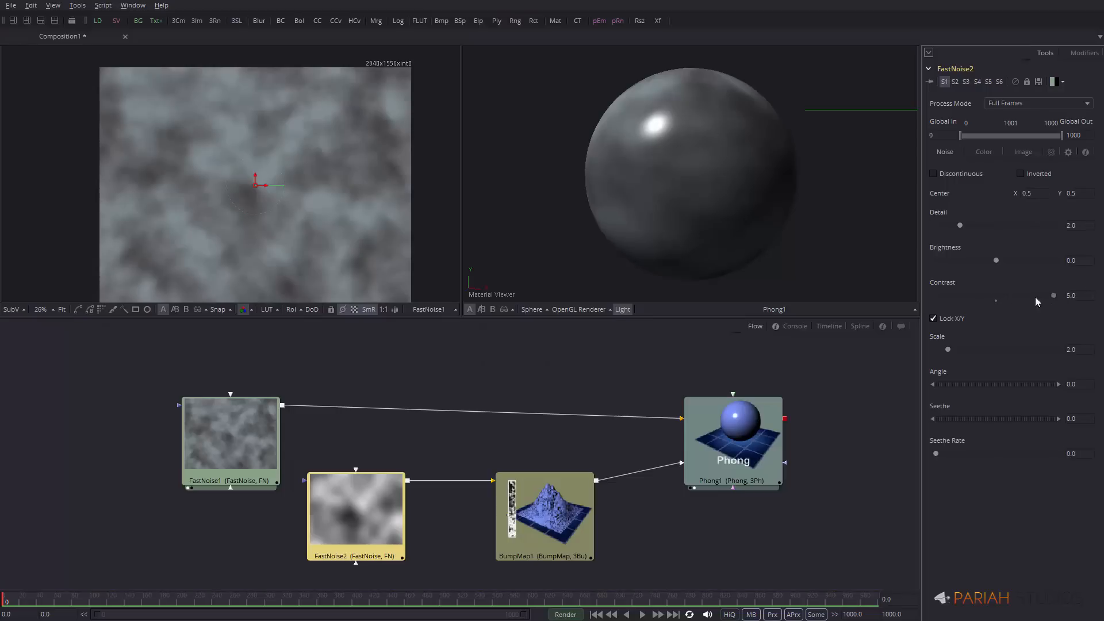
left_click_drag(996, 260, 1010, 261)
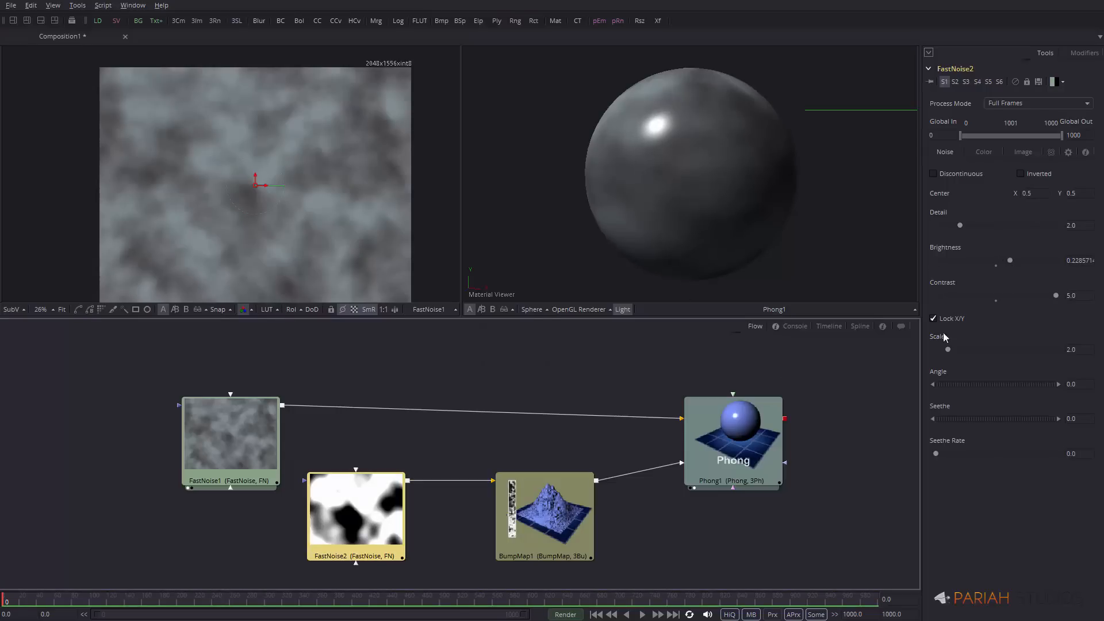
left_click_drag(948, 350, 974, 347)
left_click_drag(1055, 296, 992, 297)
- Set the BumpMap's Height Scale to 50 and Clamp Normal.Z to 0.4, moving the preview light across the sphere to check the bumps
left_click(538, 514)
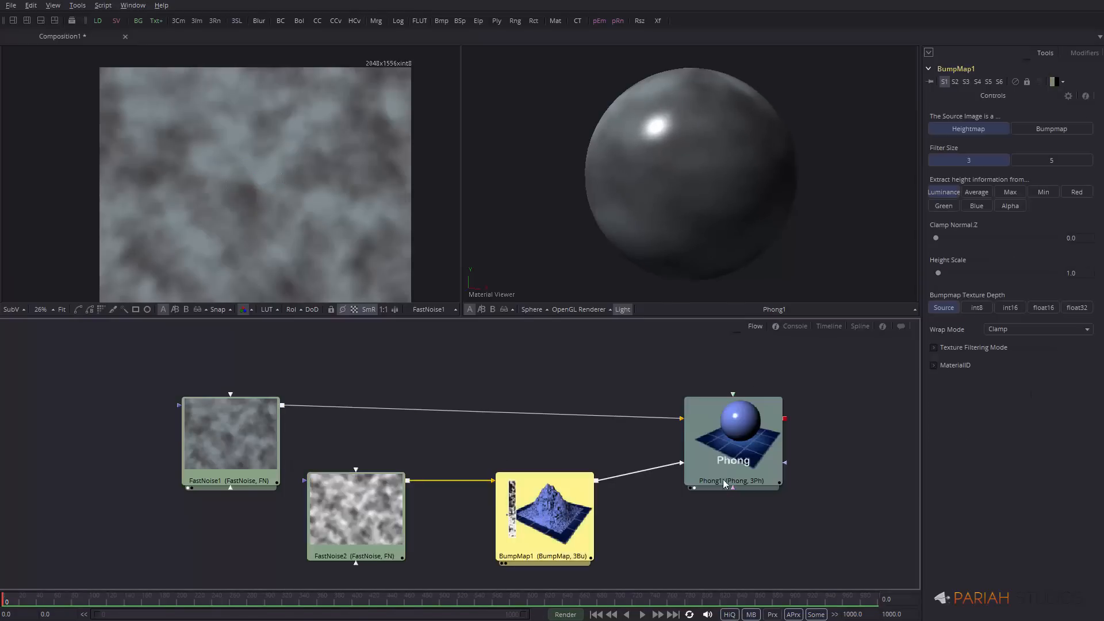
left_click_drag(940, 271, 1061, 266)
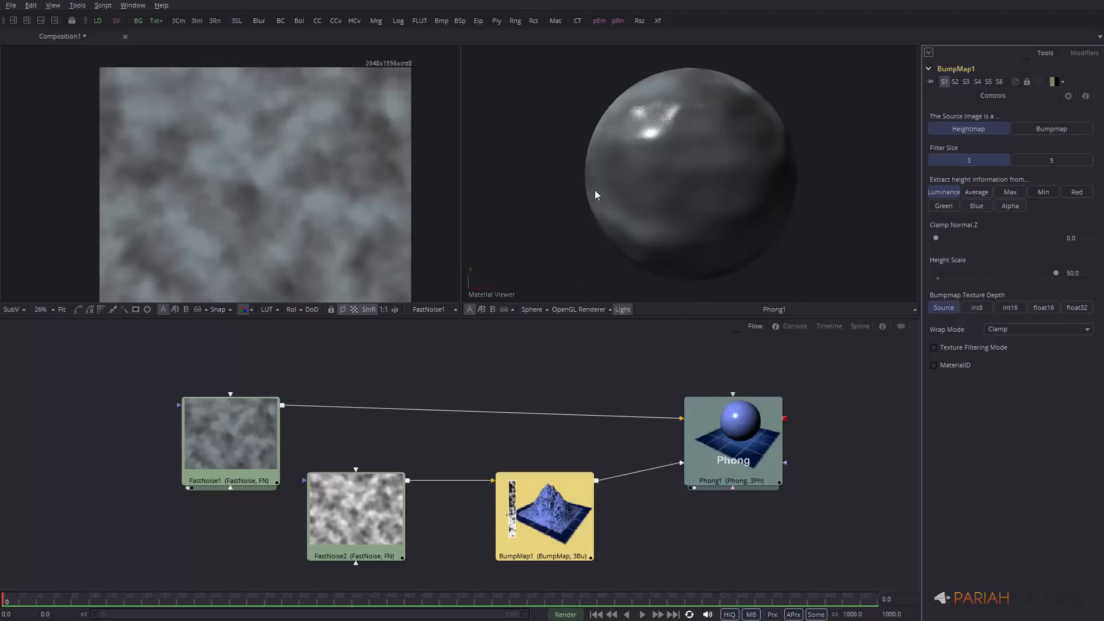
left_click_drag(682, 164, 702, 181)
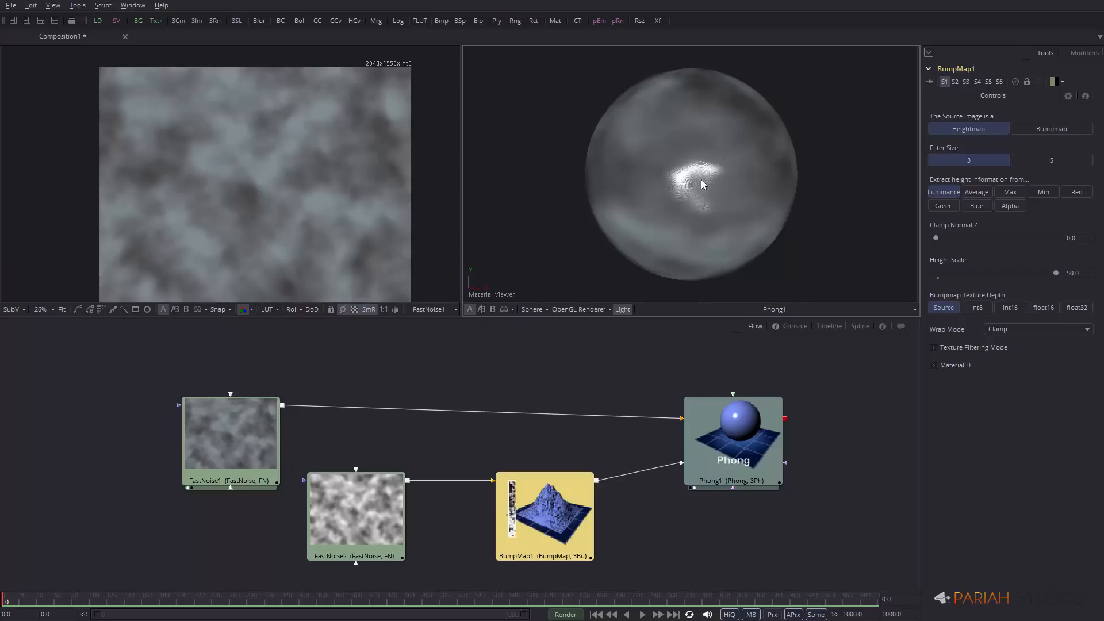
mouse_move(792, 164)
left_mouse_down()
mouse_move(653, 215)
mouse_move(609, 133)
mouse_move(713, 94)
mouse_move(750, 122)
mouse_move(741, 156)
mouse_move(774, 141)
mouse_move(755, 164)
left_mouse_up()
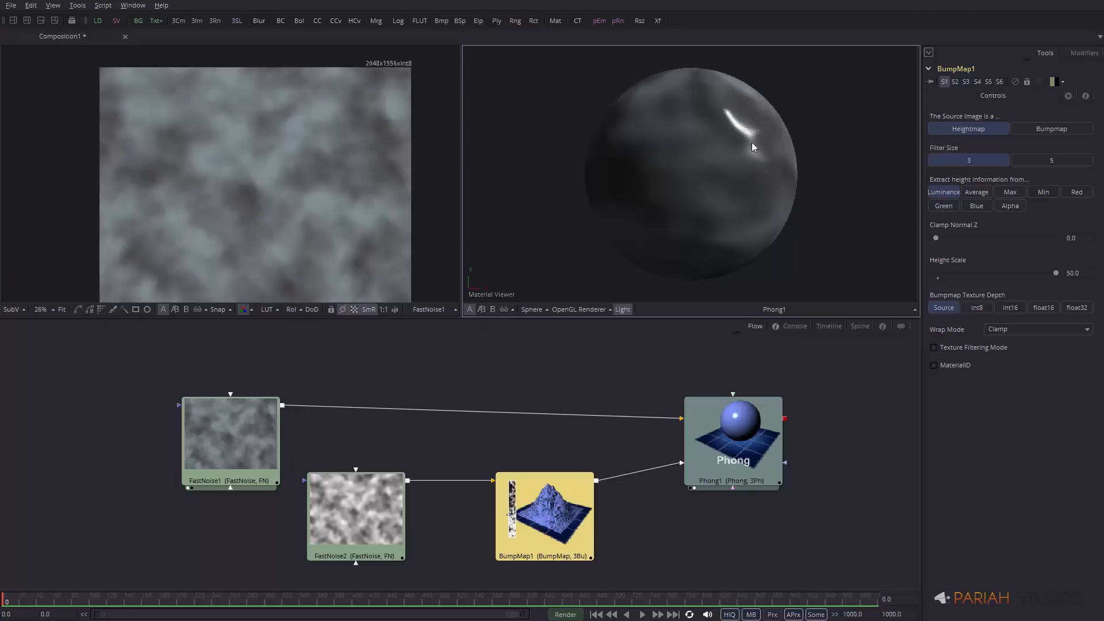
mouse_move(753, 147)
left_mouse_down()
mouse_move(768, 176)
mouse_move(759, 207)
mouse_move(718, 115)
mouse_move(627, 135)
mouse_move(580, 191)
mouse_move(575, 170)
mouse_move(612, 153)
mouse_move(593, 184)
mouse_move(745, 119)
mouse_move(655, 192)
mouse_move(723, 219)
mouse_move(792, 193)
mouse_move(770, 115)
left_mouse_up()
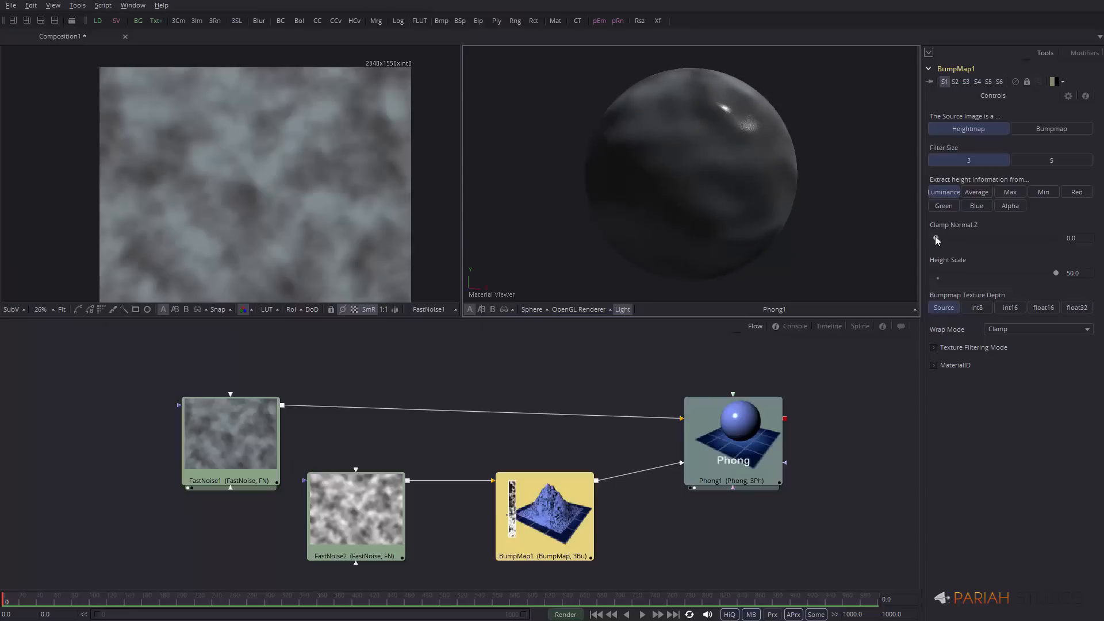
mouse_move(935, 236)
left_mouse_down()
mouse_move(1009, 233)
mouse_move(980, 234)
left_mouse_up()
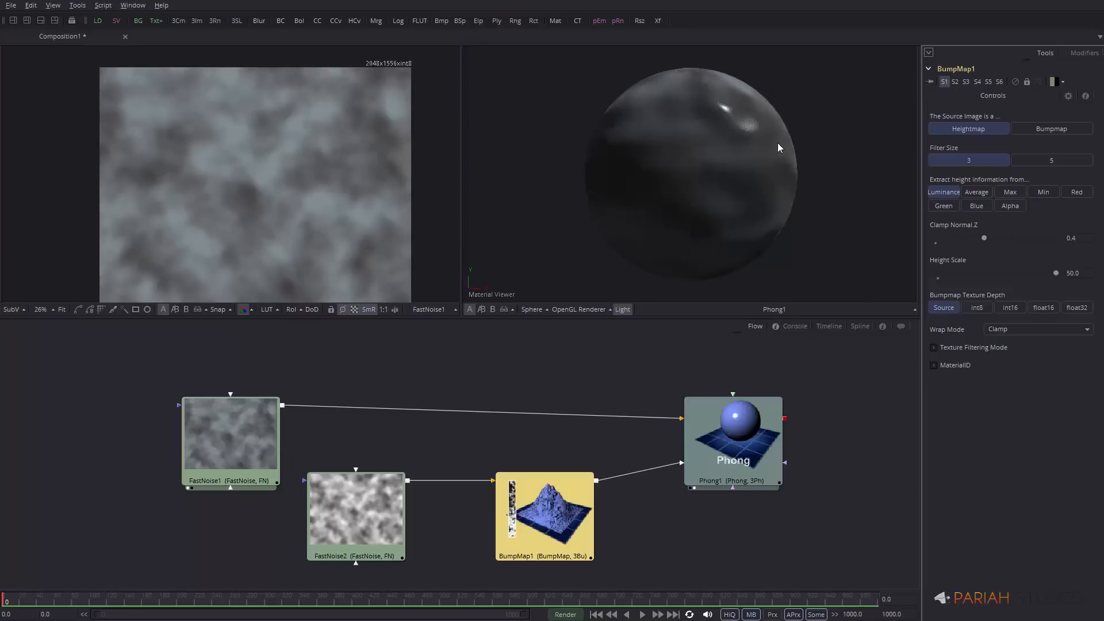
mouse_move(685, 185)
left_mouse_down()
mouse_move(776, 167)
mouse_move(764, 122)
left_mouse_up()
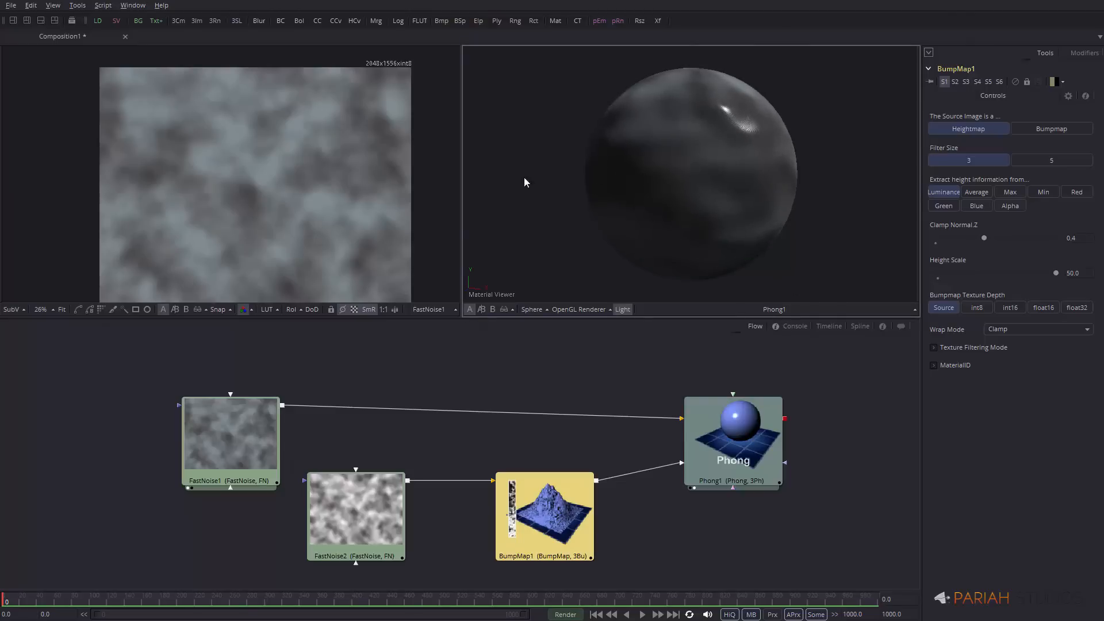
- Add a third FastNoise after the second one so that a Merge node combines both before the BumpMap
scroll(596, 388, "down", 5)
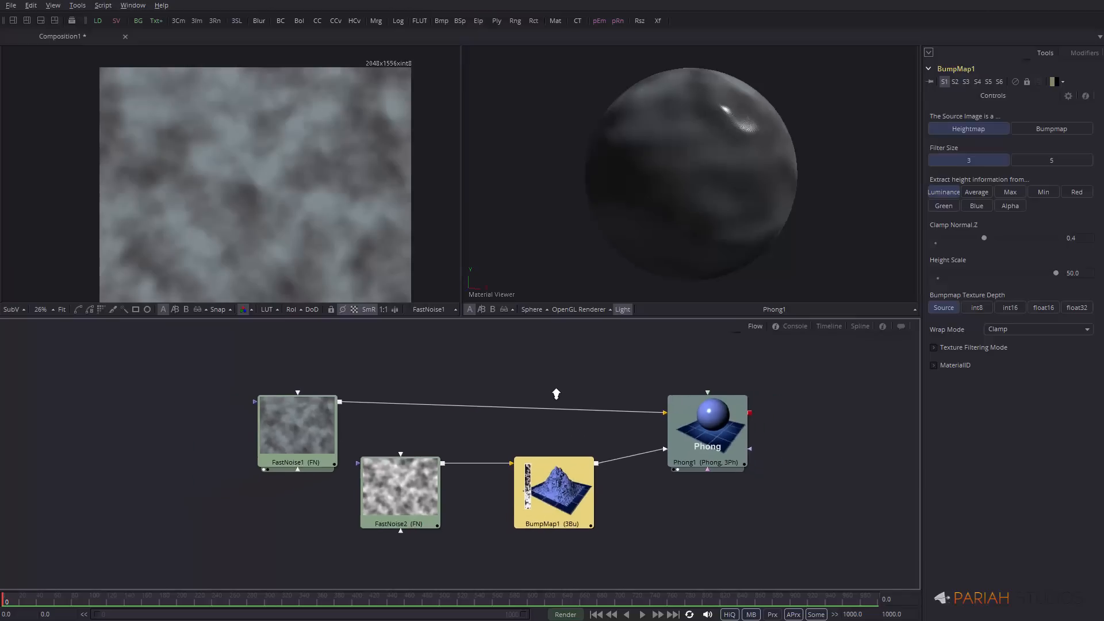
left_click(450, 477)
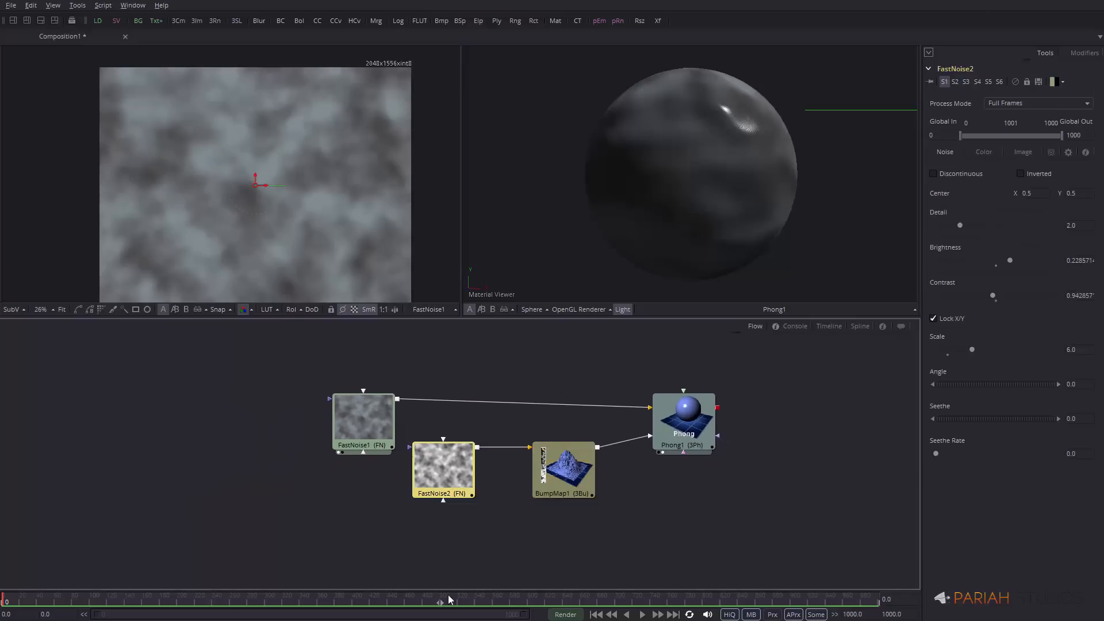
key("shift+space")
type("fastn")
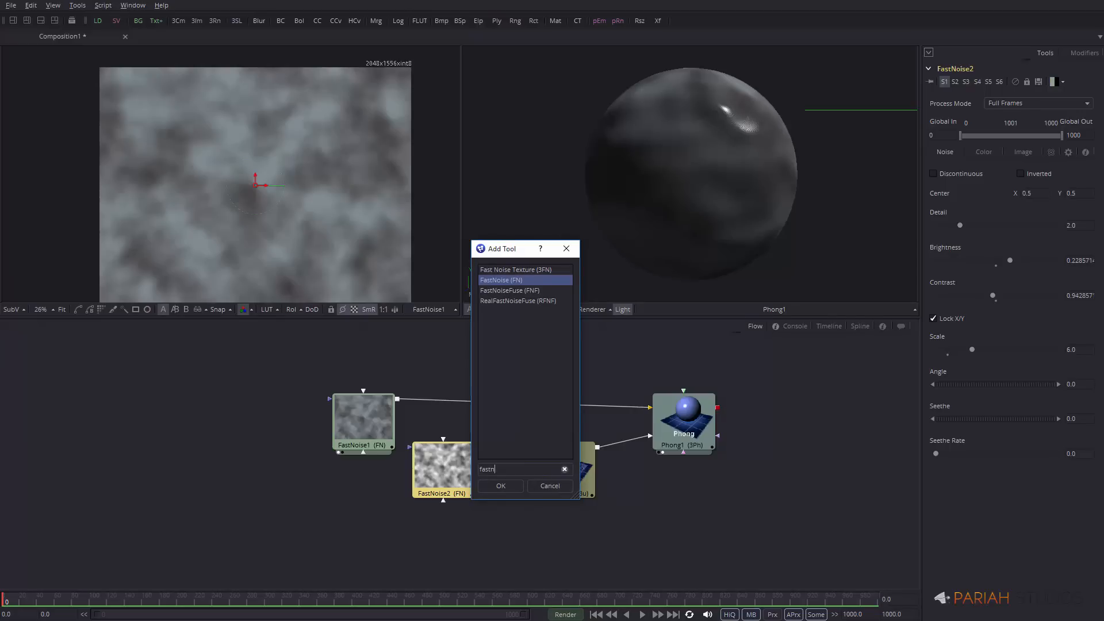
key("Return")
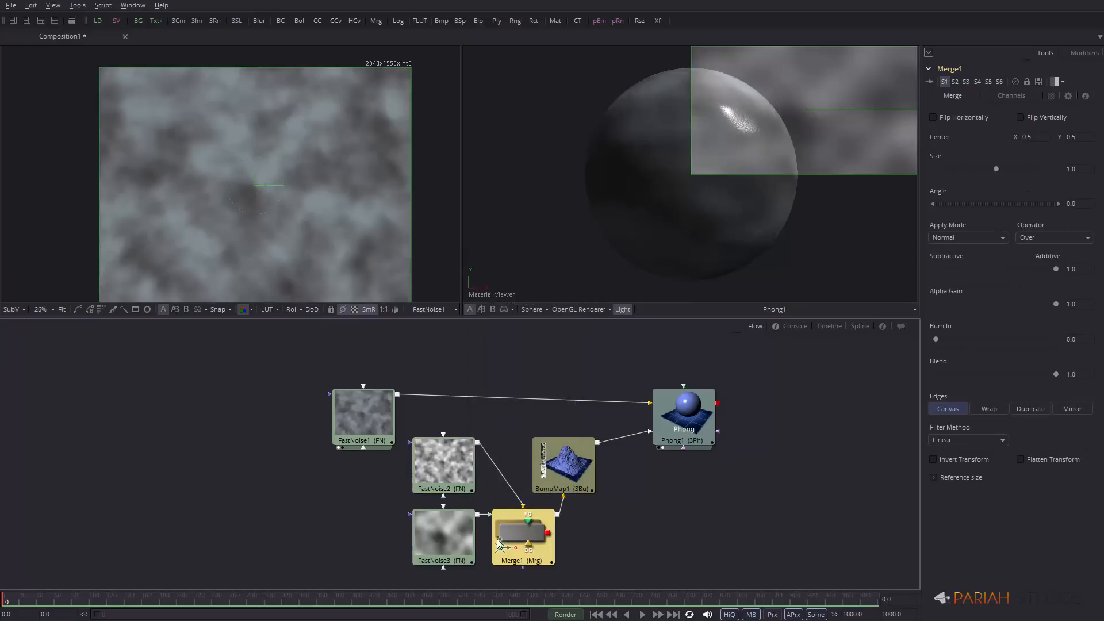
left_click(502, 543)
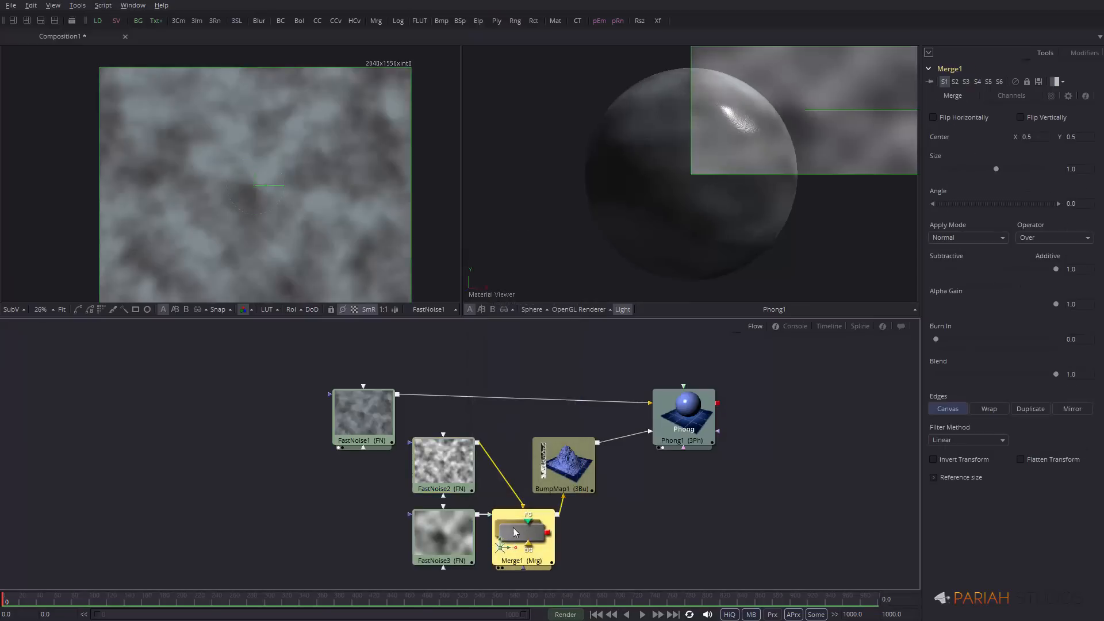
- Tidy the flow: first noise above the Phong, the other two noises farther from the BumpMap, and the Merge between them and the BumpMap
left_click_drag(391, 413, 630, 366)
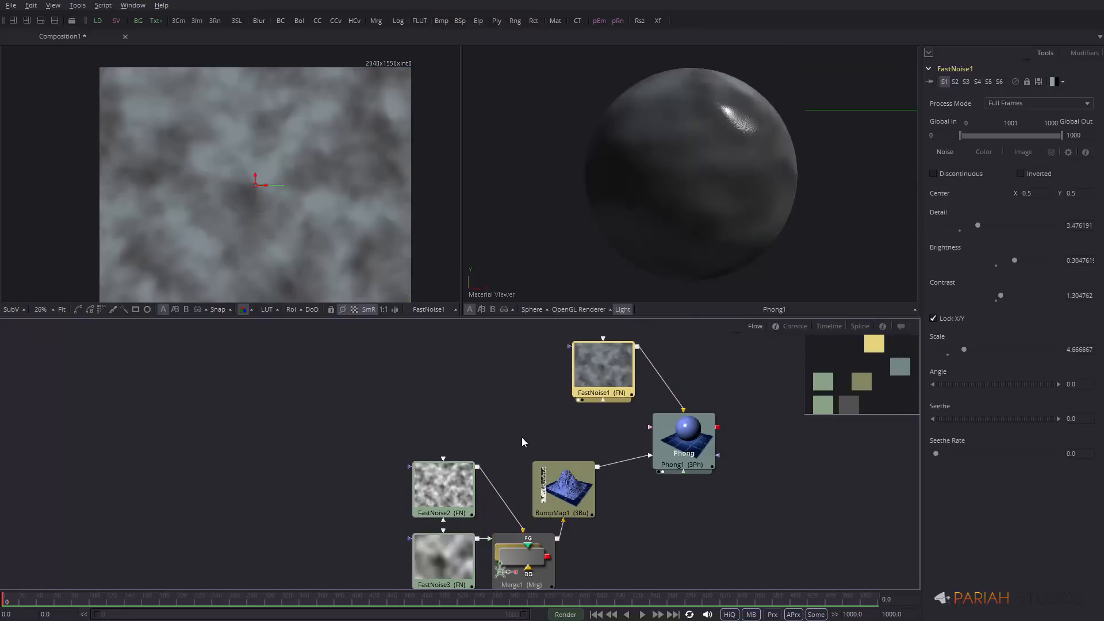
left_click_drag(522, 442, 454, 362)
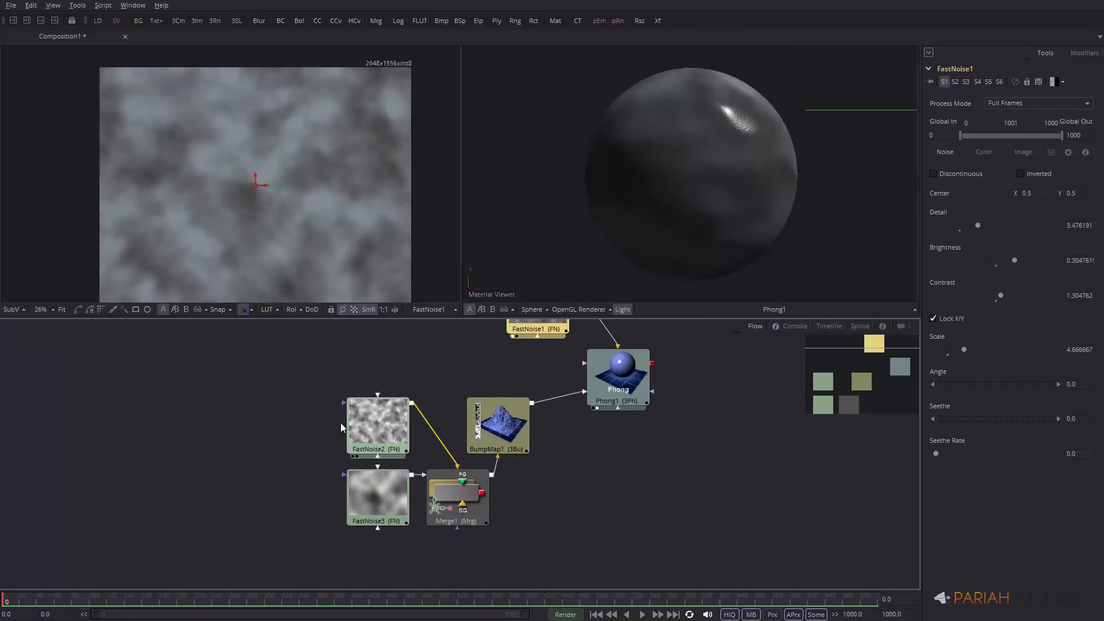
left_click_drag(341, 424, 266, 496)
left_click_drag(468, 493, 450, 439)
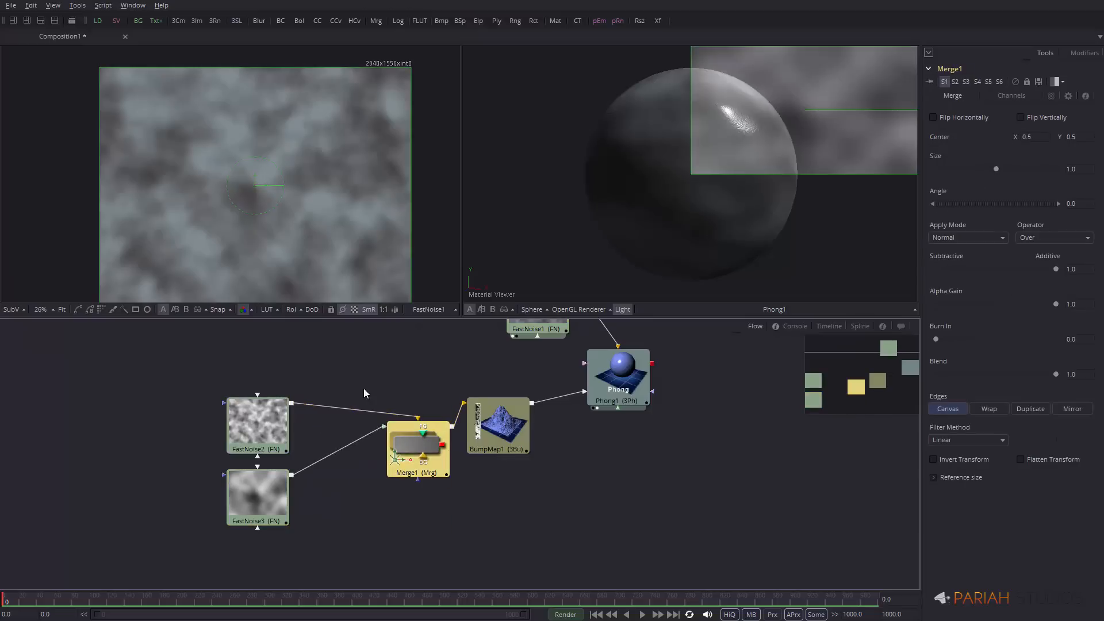
- Show the Merge in the 2D viewer and set its Alpha Gain to about 0.66 and Subtractive/Additive to about 0.11
key("1")
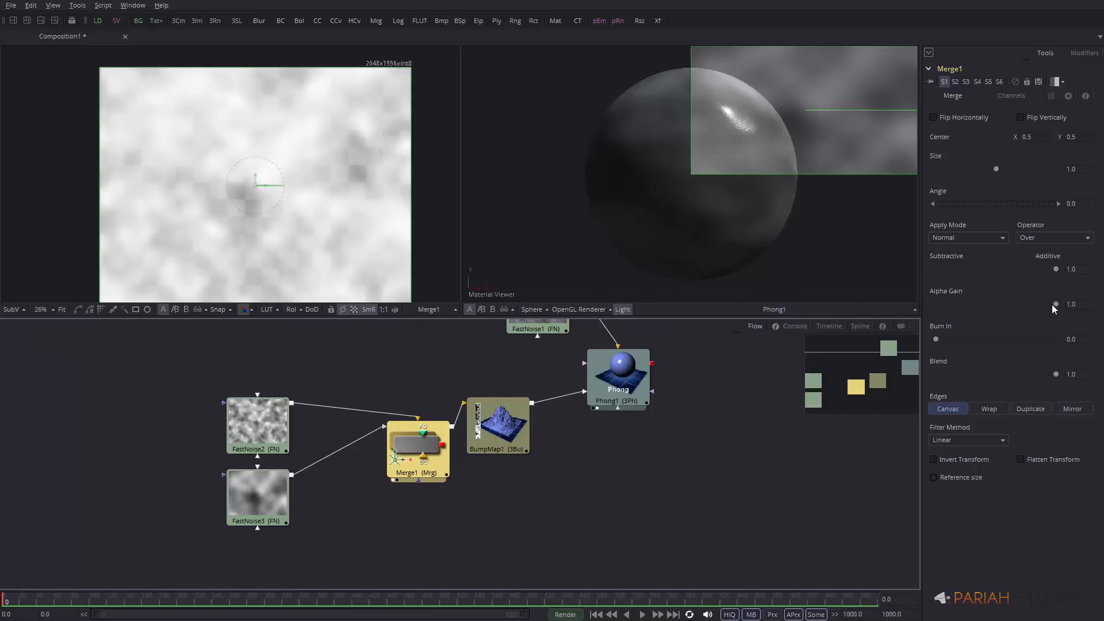
left_click_drag(1055, 303, 965, 298)
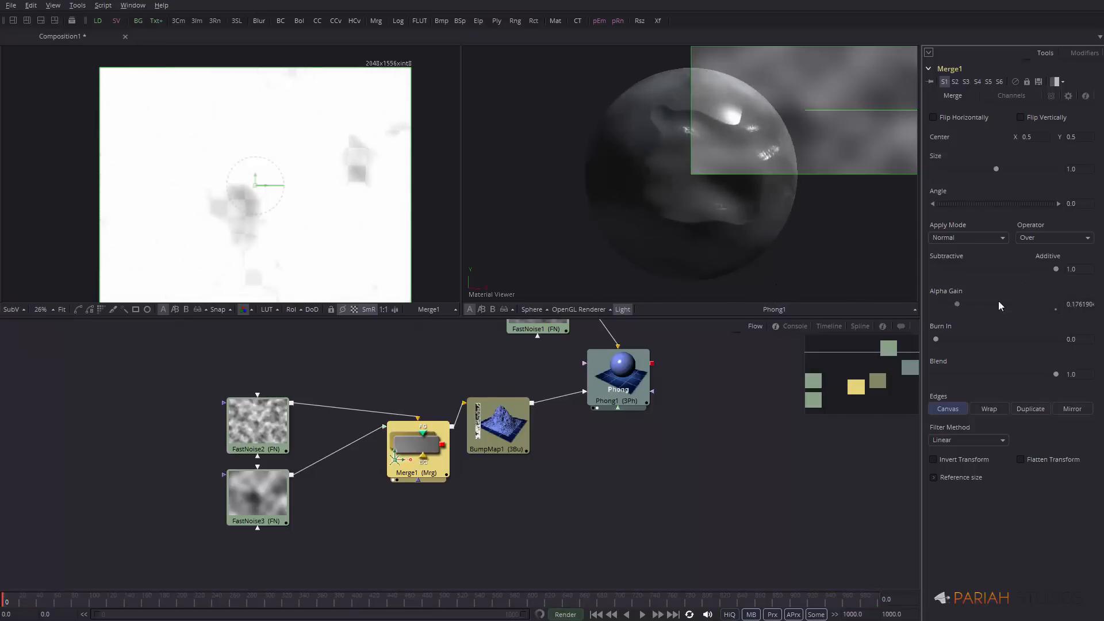
left_click(1016, 301)
left_click_drag(1055, 269, 949, 270)
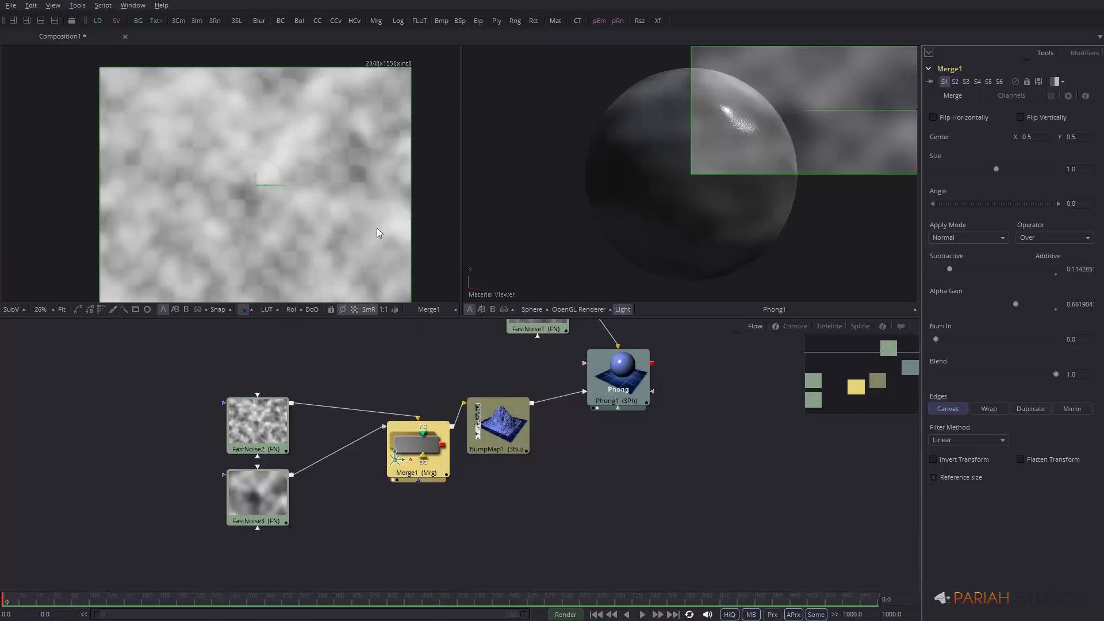
- Show the third FastNoise in the 2D viewer, set Detail about 6.62, Brightness 0.3 and Contrast 3.1, and move the preview light across the sphere
left_click(261, 508)
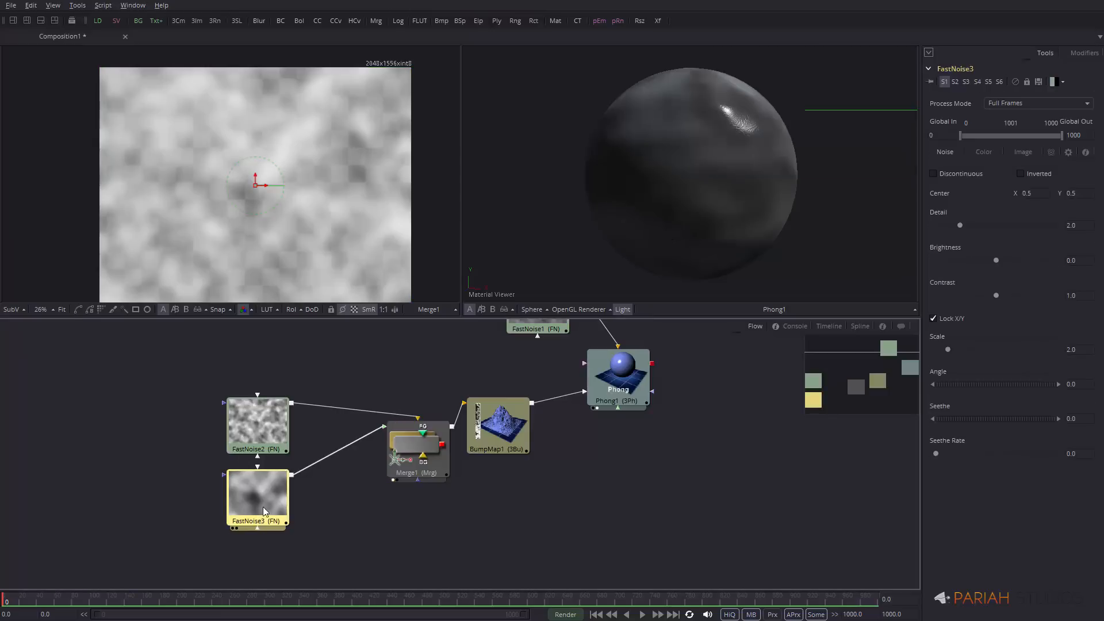
key("1")
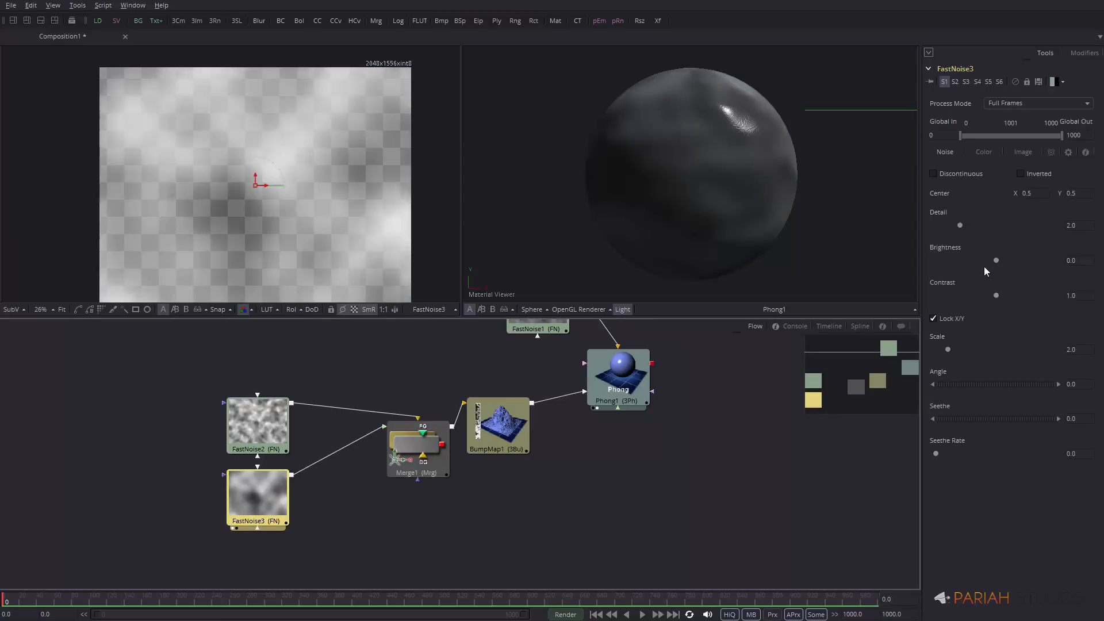
left_click_drag(996, 259, 1047, 286)
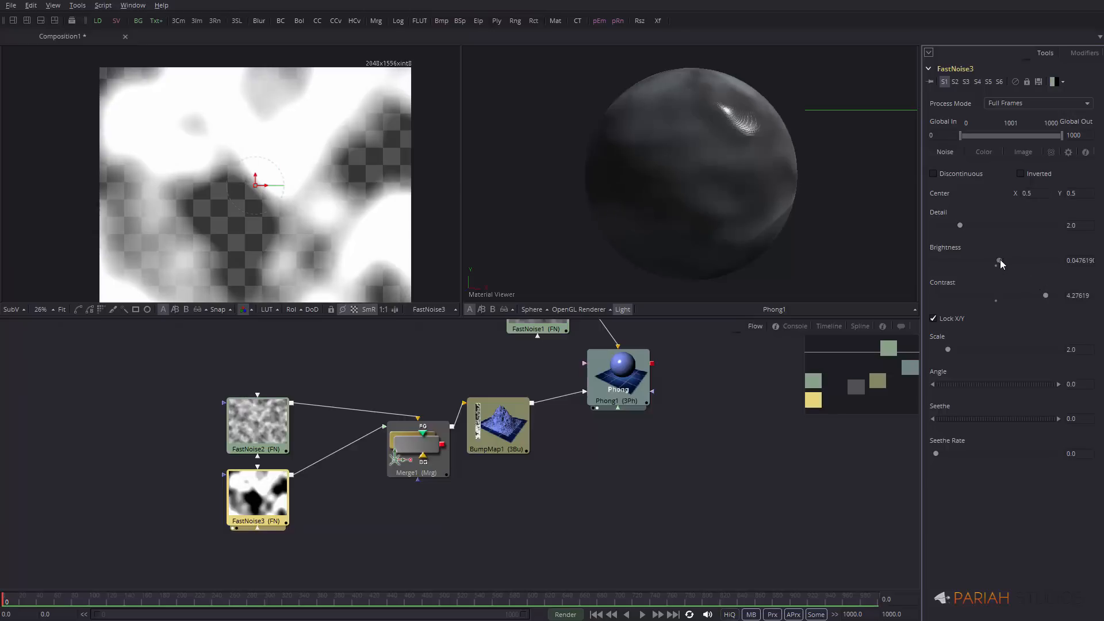
mouse_move(1000, 260)
left_mouse_down()
mouse_move(1066, 256)
mouse_move(1020, 264)
left_mouse_up()
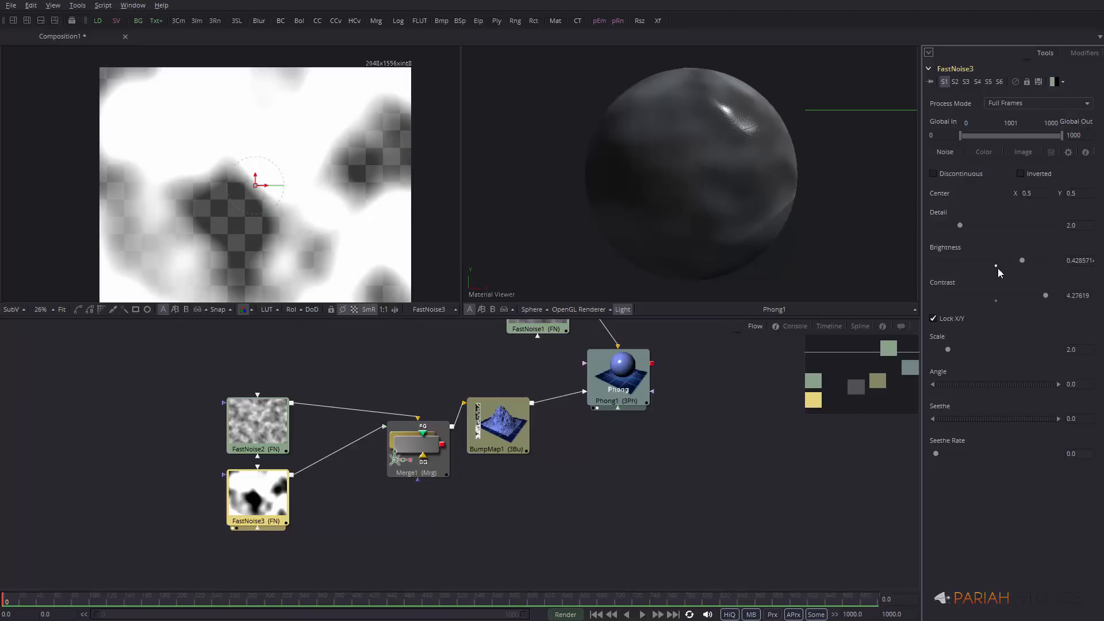
mouse_move(1048, 296)
left_mouse_down()
mouse_move(1006, 302)
mouse_move(1016, 302)
left_mouse_up()
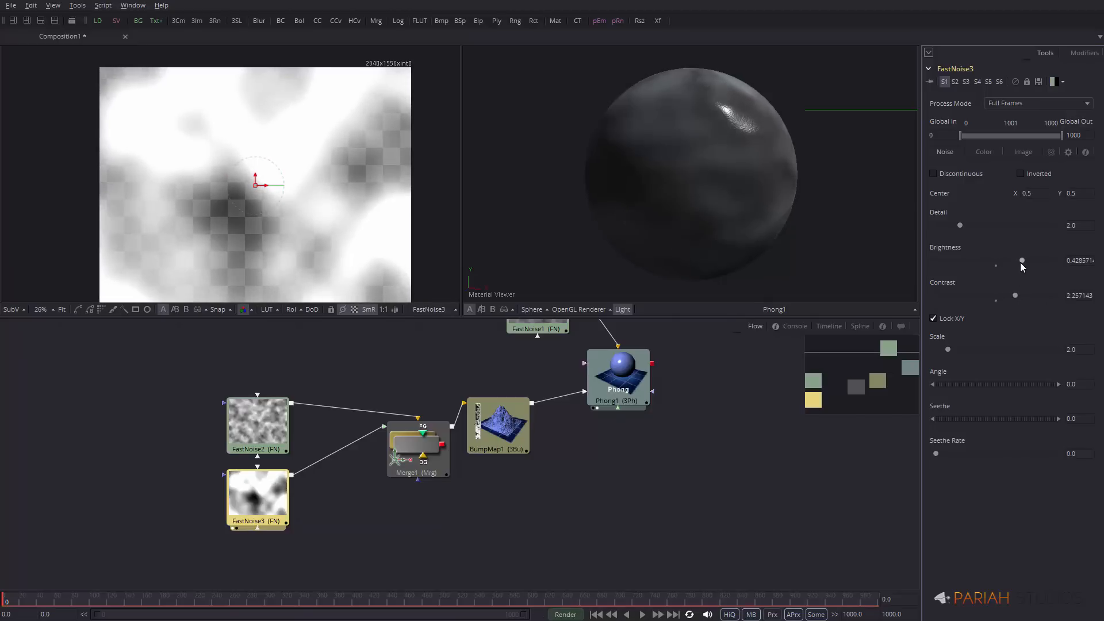
left_click_drag(1020, 262, 1009, 263)
left_click_drag(960, 225, 1016, 232)
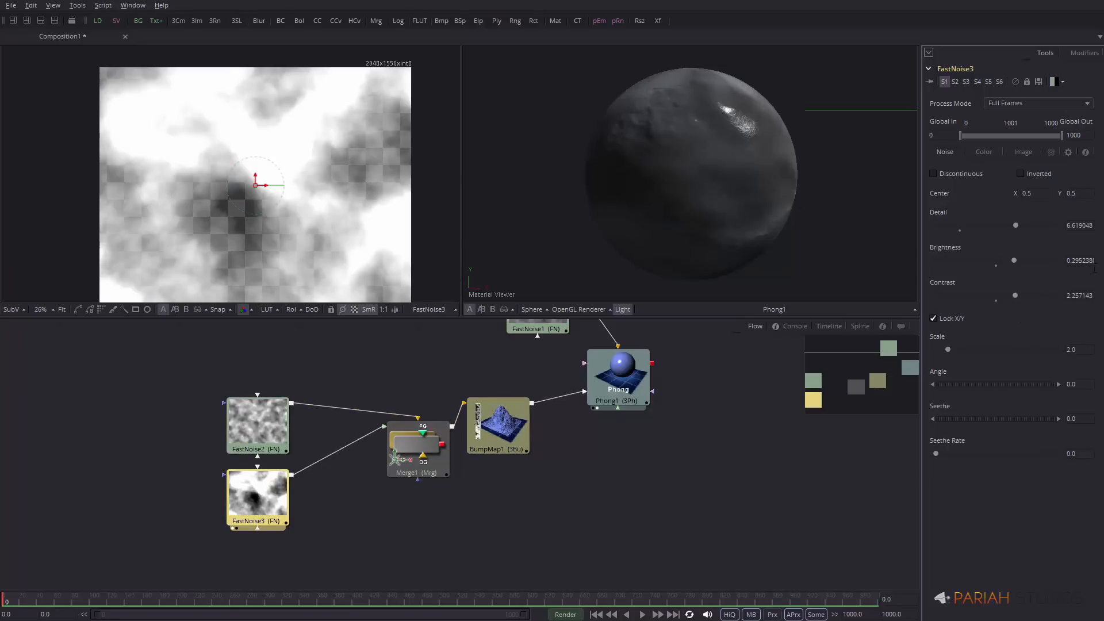
mouse_move(1015, 294)
left_mouse_down()
mouse_move(1062, 293)
mouse_move(1026, 294)
left_mouse_up()
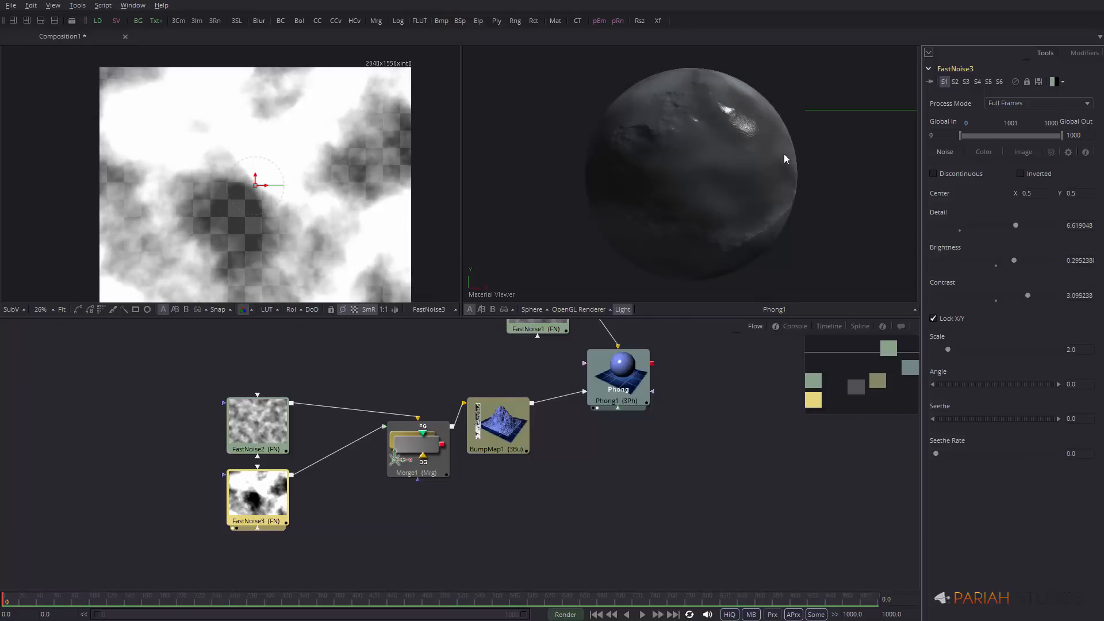
left_click_drag(760, 131, 743, 155)
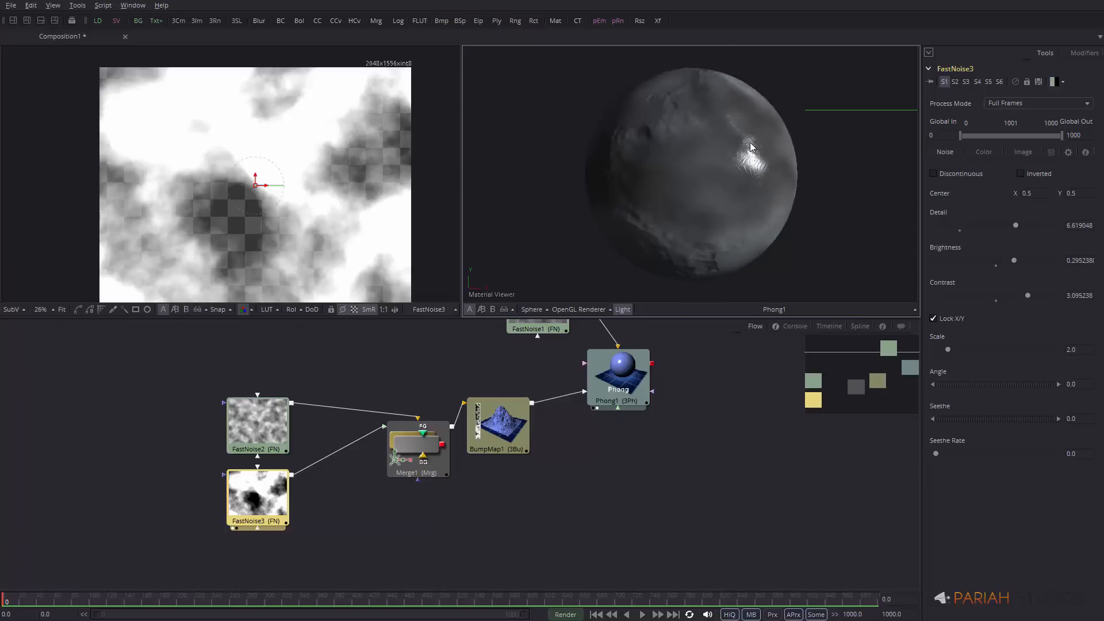
mouse_move(748, 158)
left_mouse_down()
mouse_move(768, 164)
mouse_move(720, 228)
mouse_move(748, 89)
mouse_move(665, 145)
mouse_move(649, 102)
mouse_move(727, 80)
left_mouse_up()
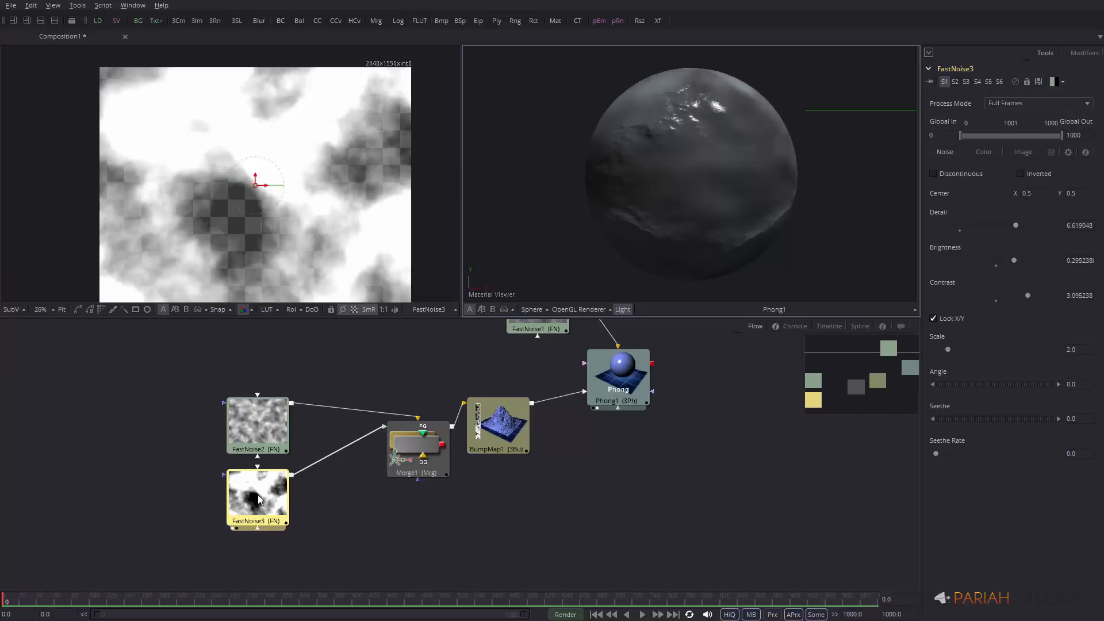
- Replace the first FastNoise with a copy of the third one, placed above the BumpMap and connected to the Phong's diffuse input
scroll(590, 447, "up", 5)
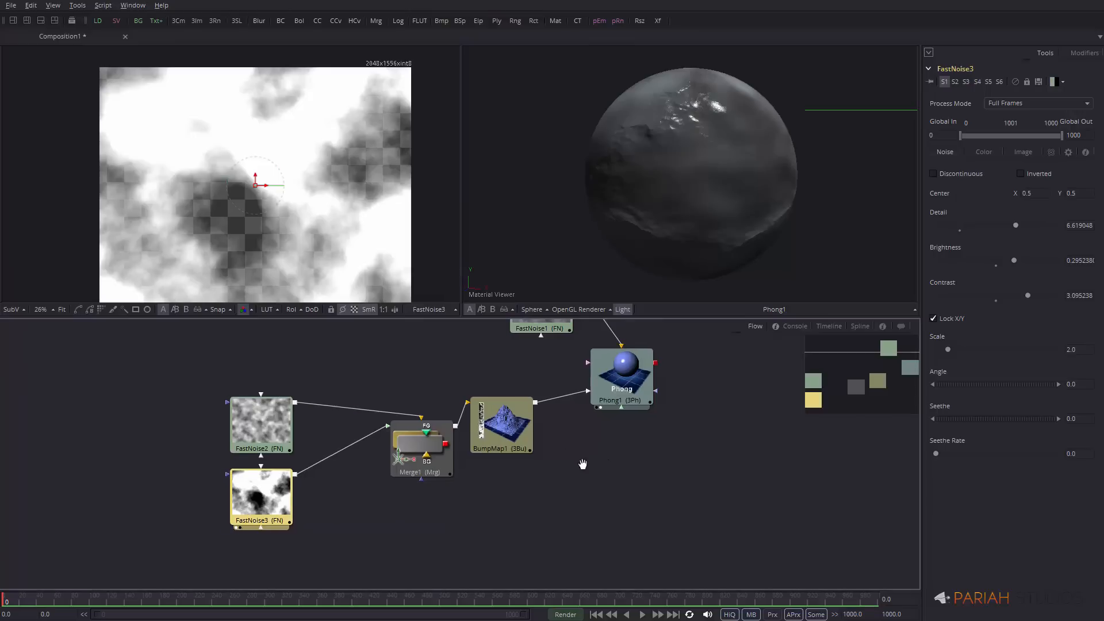
left_click(533, 360)
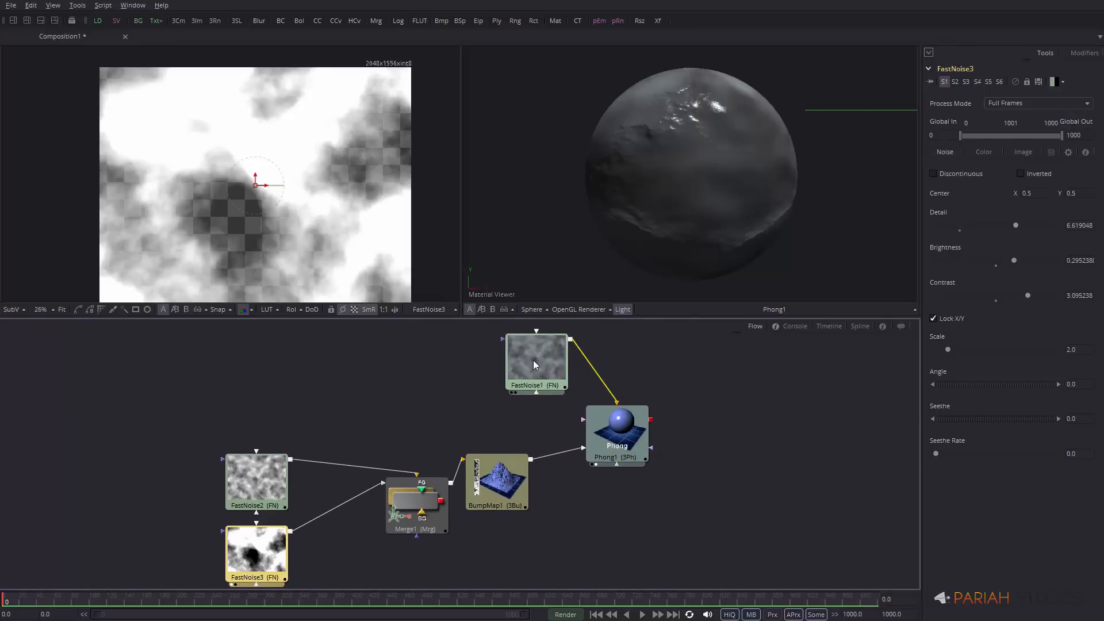
scroll(543, 354, "up", 1)
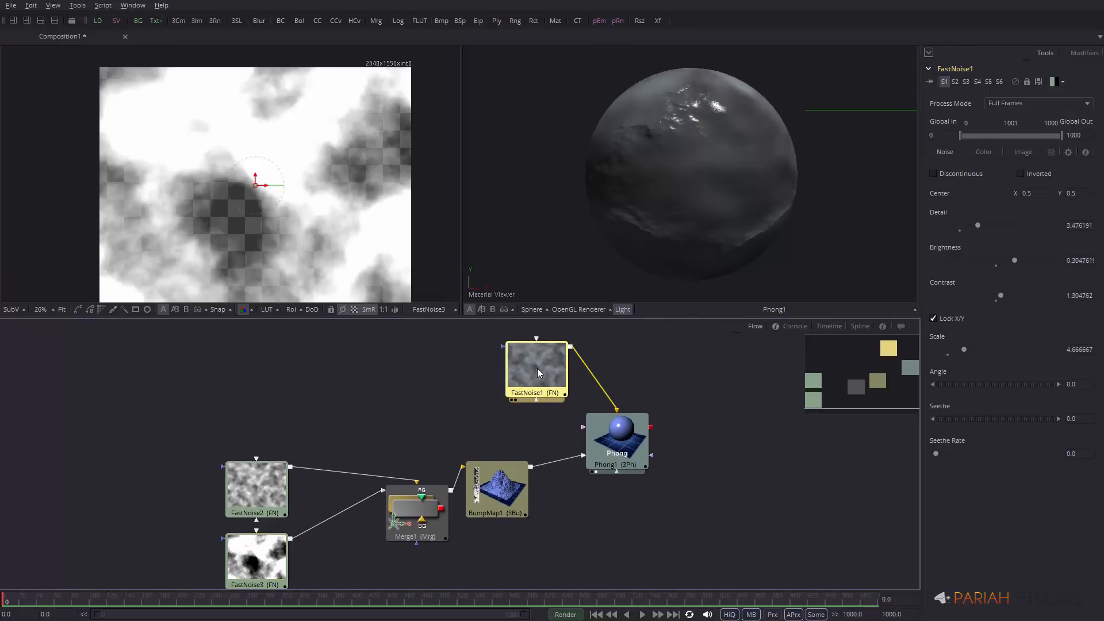
key("Delete")
left_click(266, 560)
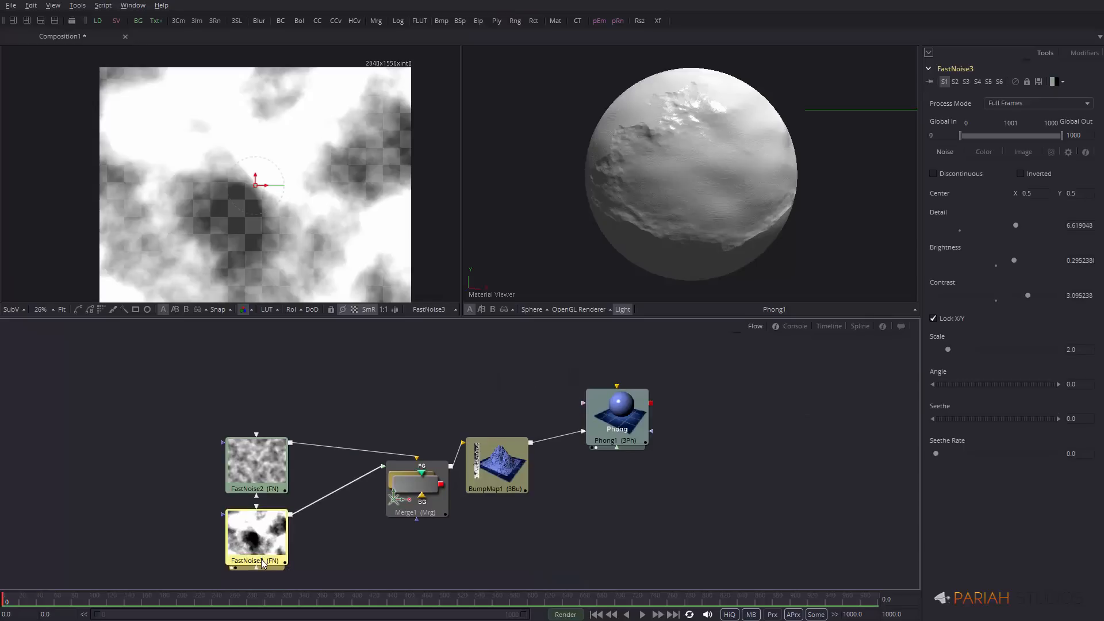
left_click(471, 353)
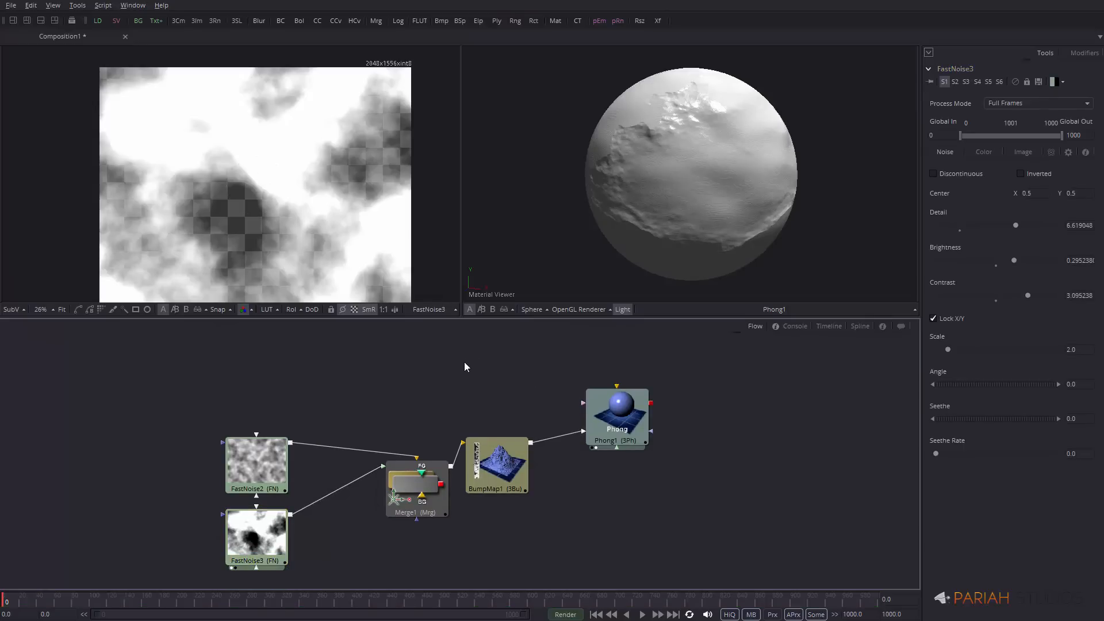
key("ctrl+v")
left_click_drag(467, 363, 617, 391)
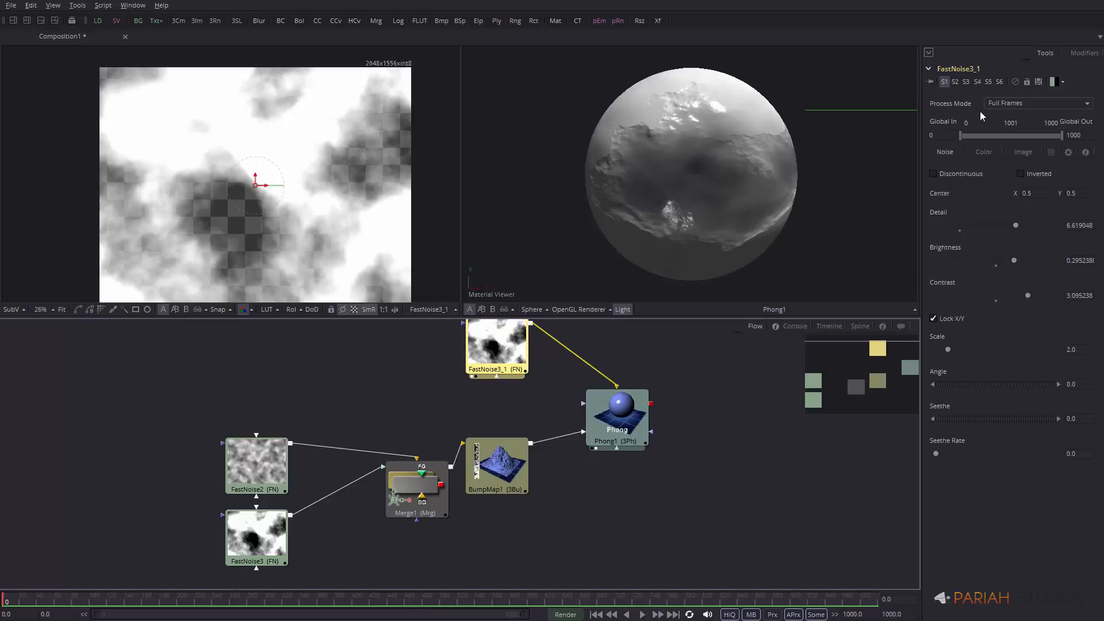
- In the copied noise, set Color 1 to dark red #6a080a with an alpha of 1.0
left_click(983, 152)
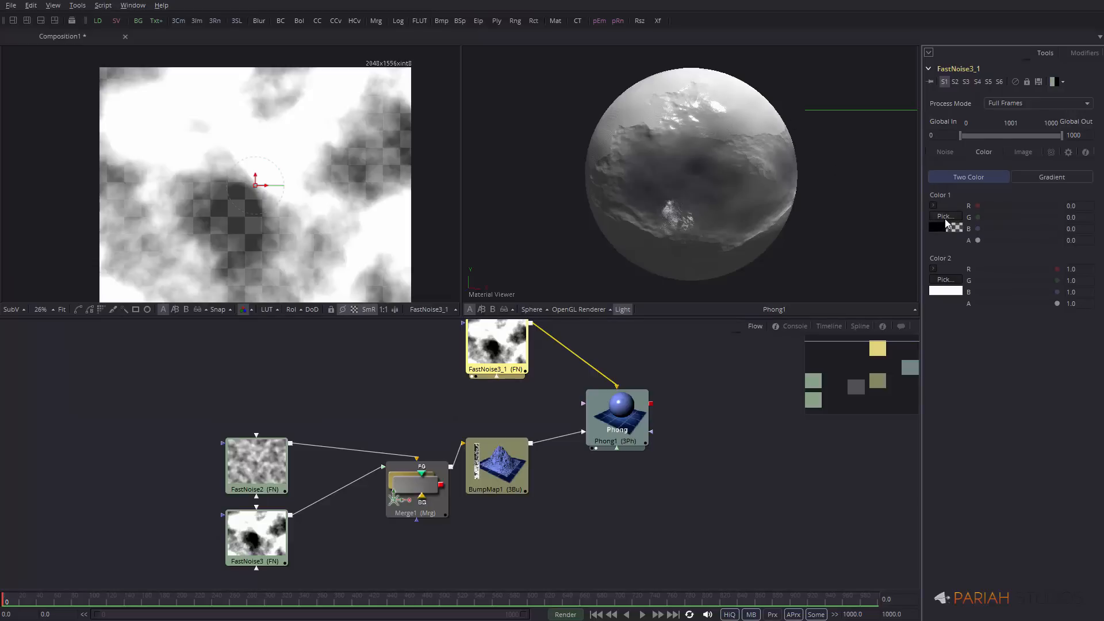
left_click_drag(978, 240, 1089, 245)
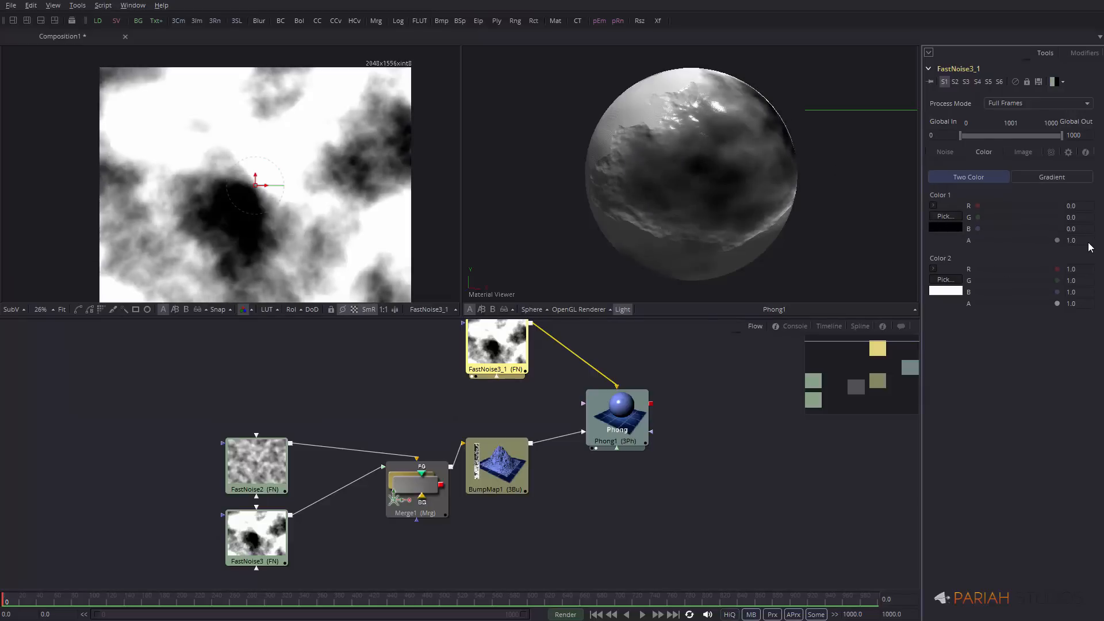
left_click(947, 219)
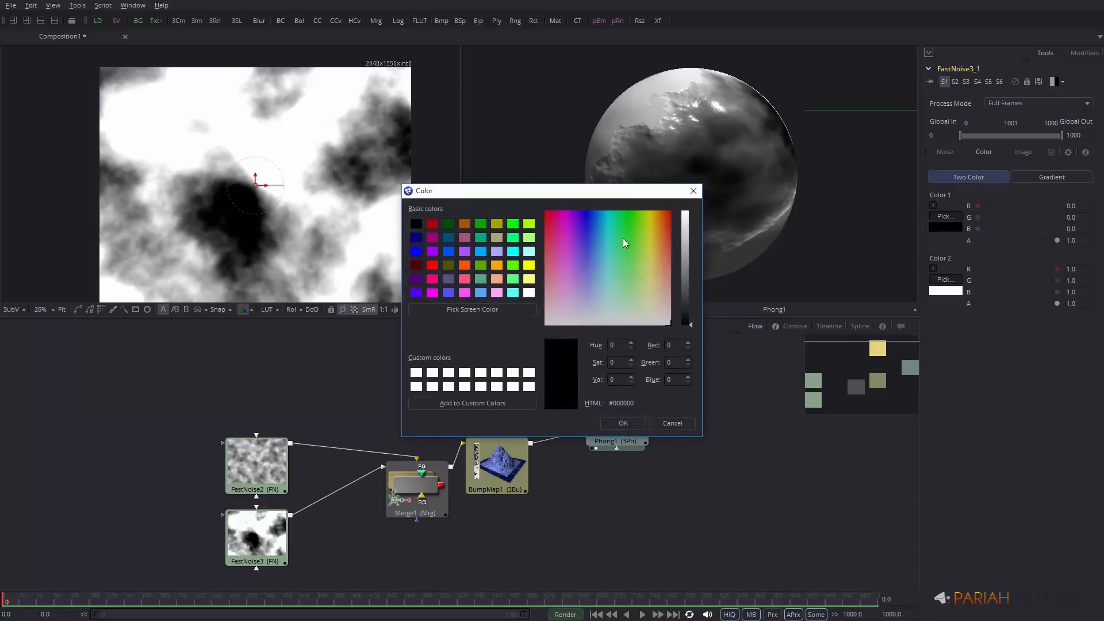
left_click(687, 277)
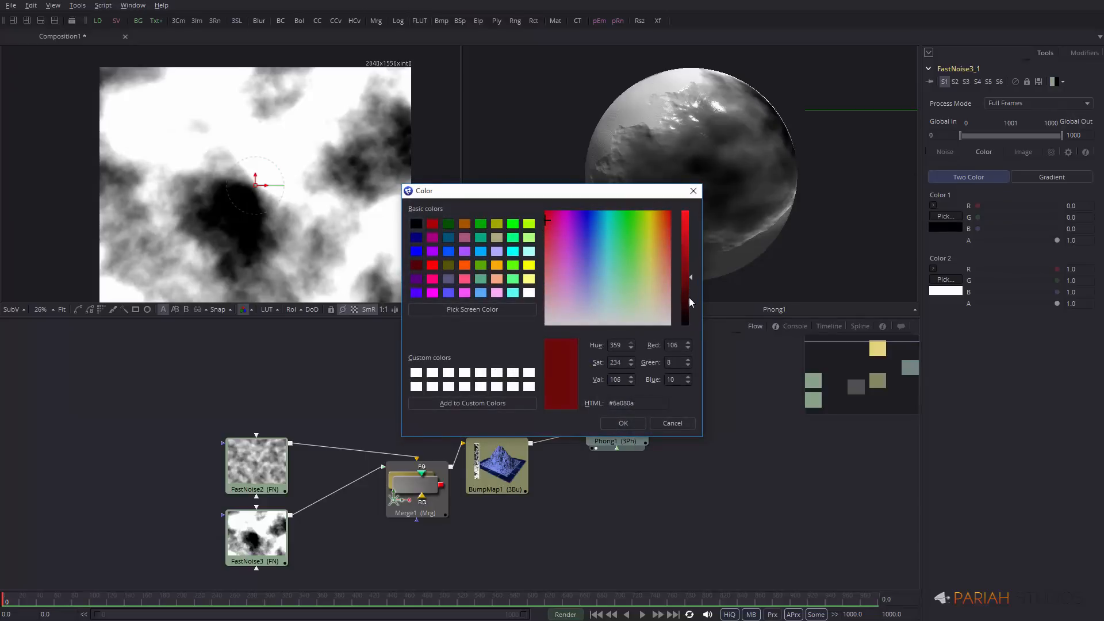
left_click(623, 423)
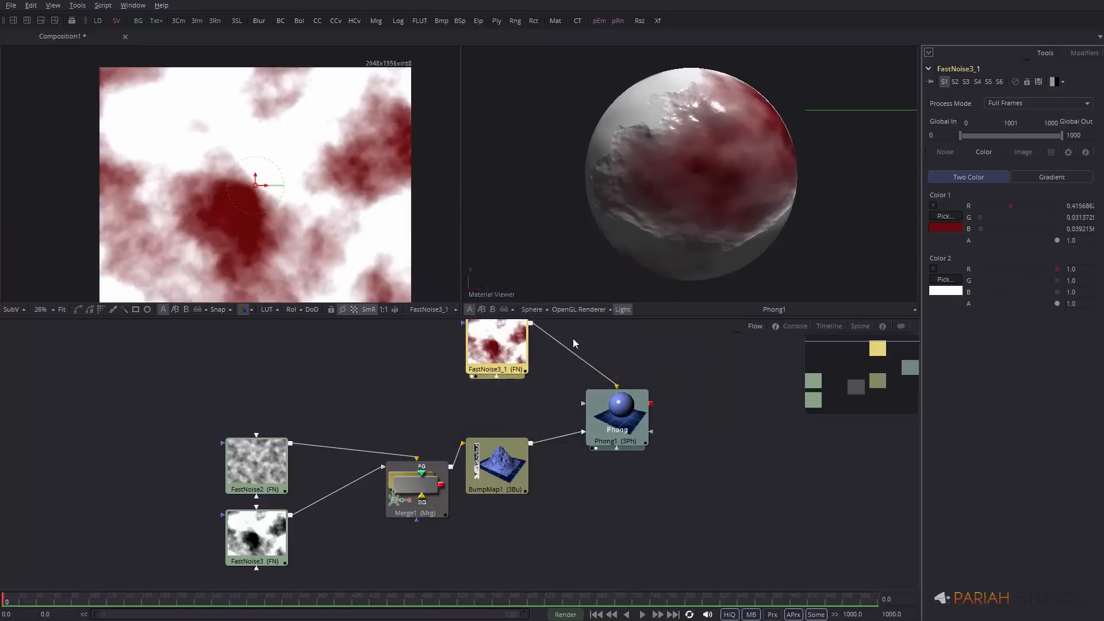
- Set the copied noise's Color 2 to a dark grey of about RGB 0.20, 0.22, 0.22, and move the preview light across the sphere
left_click(945, 279)
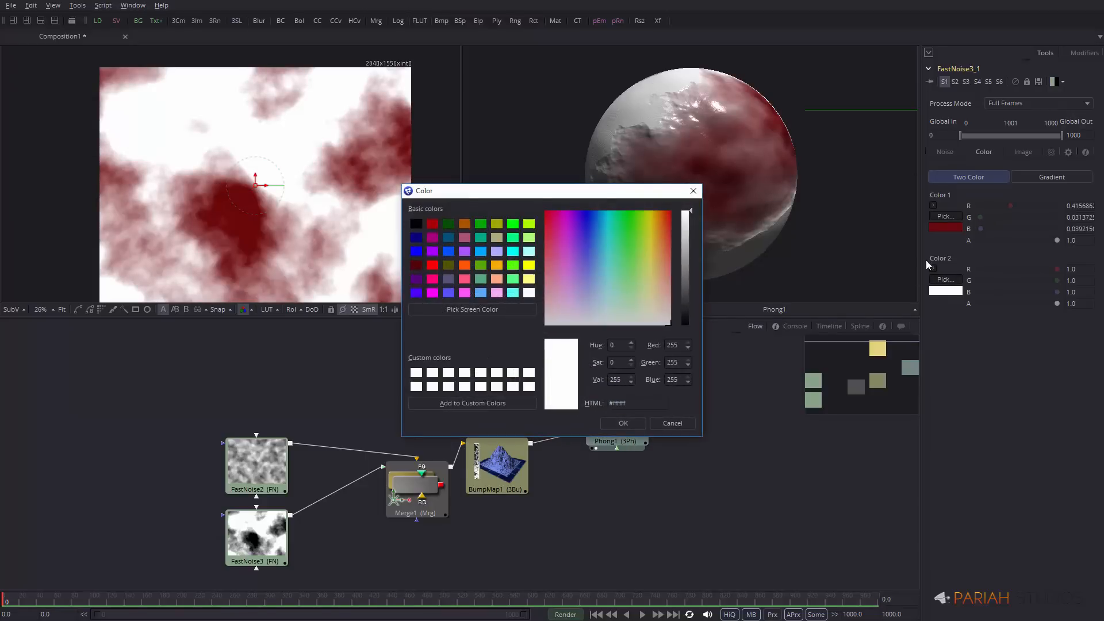
left_click_drag(602, 281, 608, 315)
left_click_drag(694, 274, 686, 301)
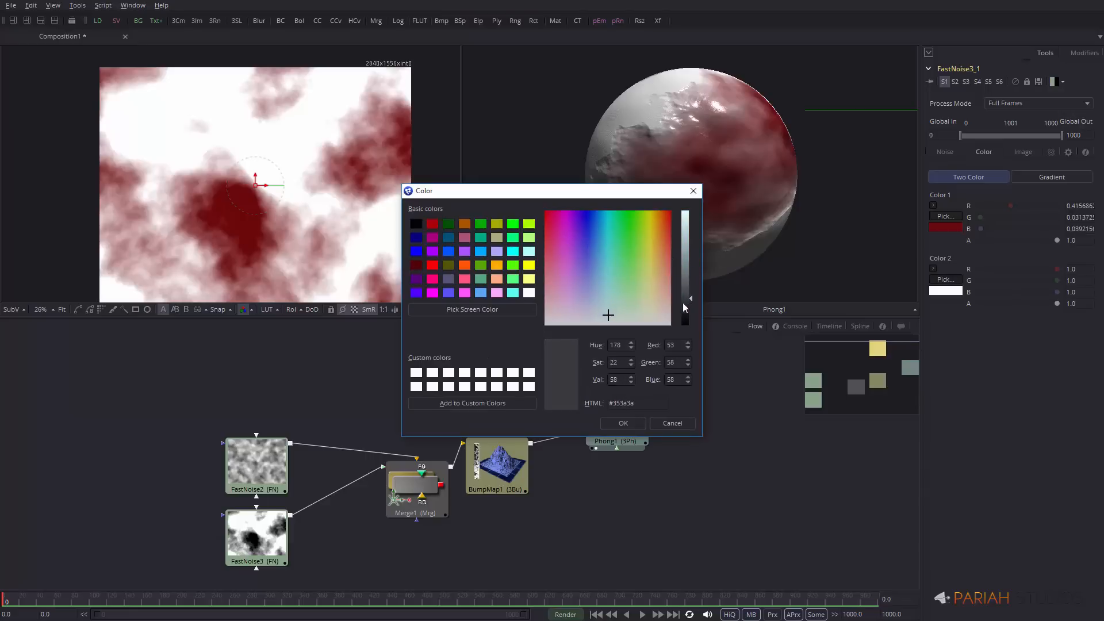
left_click(625, 423)
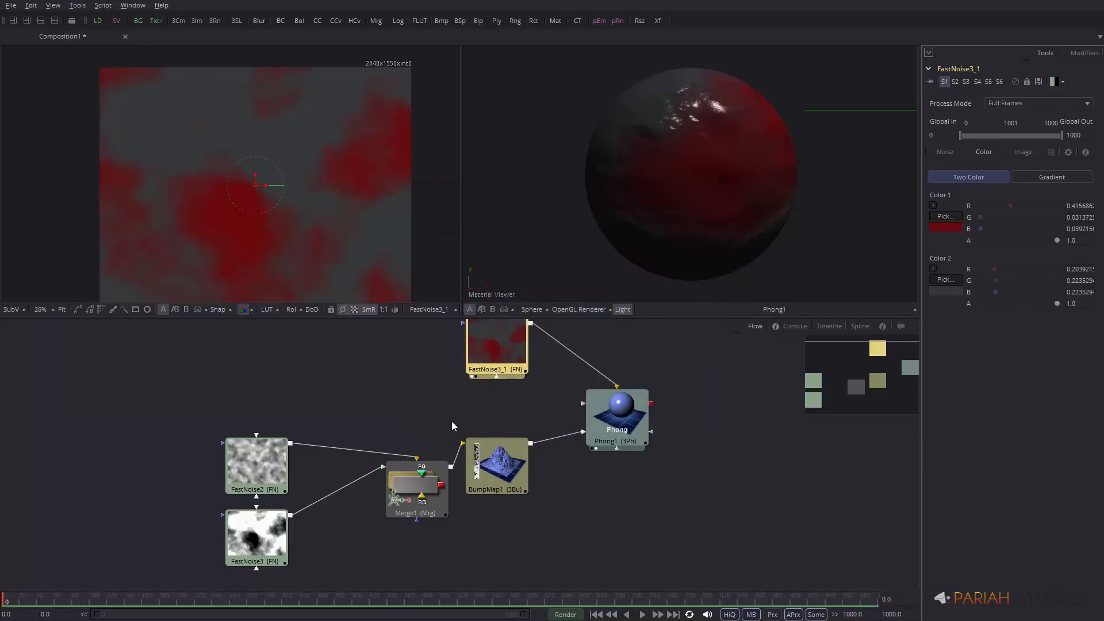
mouse_move(732, 117)
left_mouse_down()
mouse_move(606, 119)
mouse_move(644, 188)
mouse_move(686, 228)
mouse_move(707, 172)
mouse_move(731, 222)
mouse_move(727, 247)
mouse_move(770, 162)
mouse_move(701, 107)
mouse_move(696, 122)
mouse_move(672, 117)
mouse_move(710, 119)
mouse_move(692, 91)
left_mouse_up()
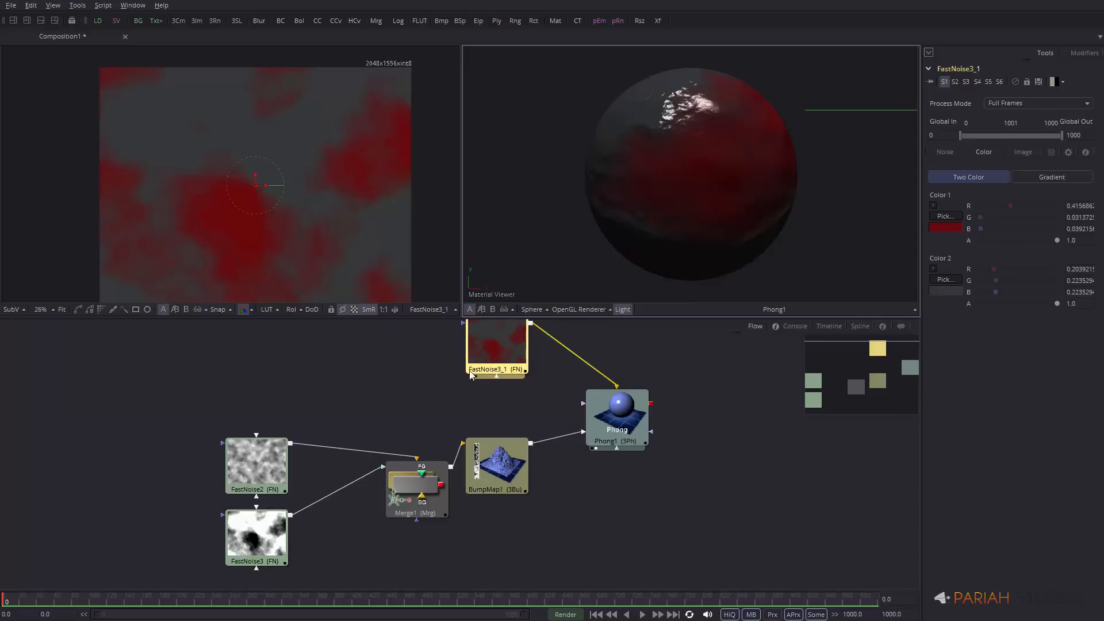
left_click_drag(692, 113, 716, 123)
- Set the BumpMap's Clamp Normal.Z to about 0.23 and try the Bumpmap source type before returning to Heightmap
left_click(497, 462)
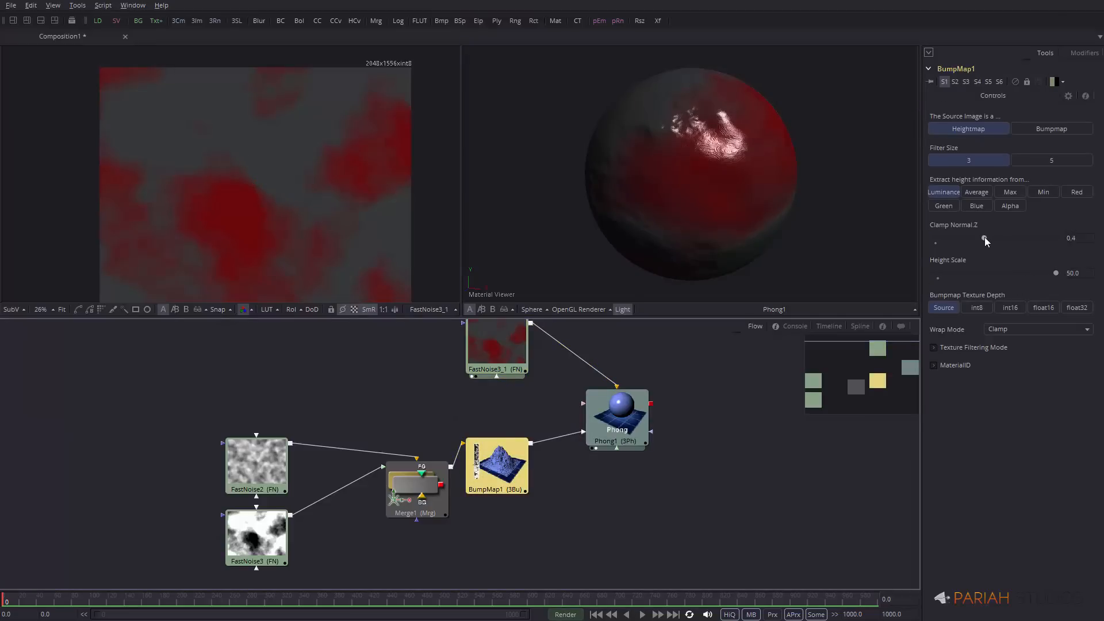
left_click_drag(984, 237, 963, 234)
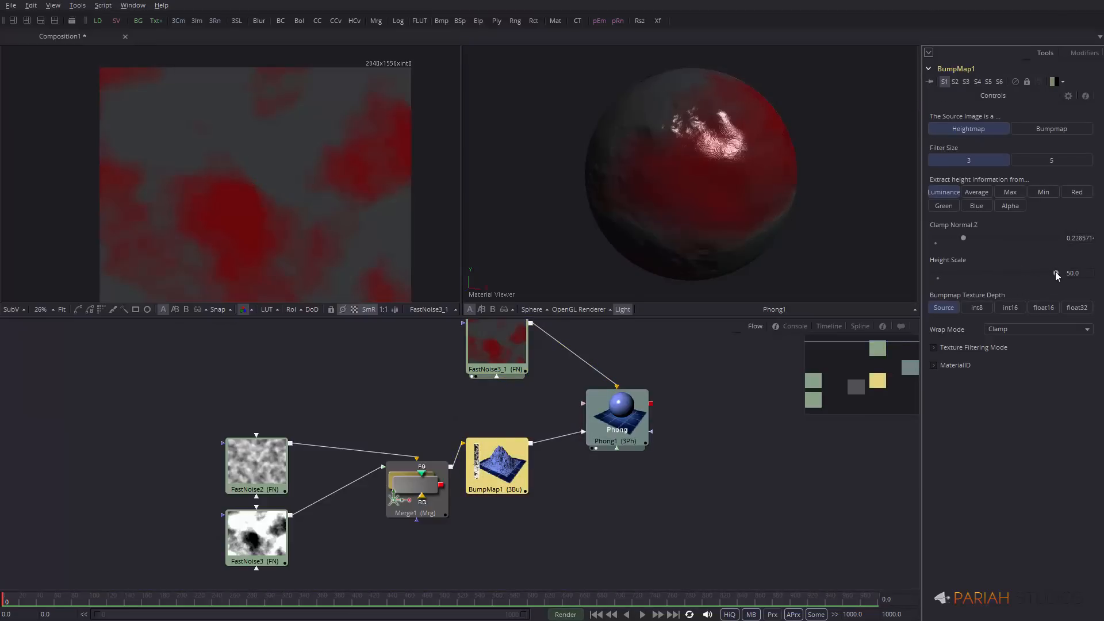
mouse_move(1055, 274)
left_mouse_down()
mouse_move(945, 285)
mouse_move(1076, 282)
left_mouse_up()
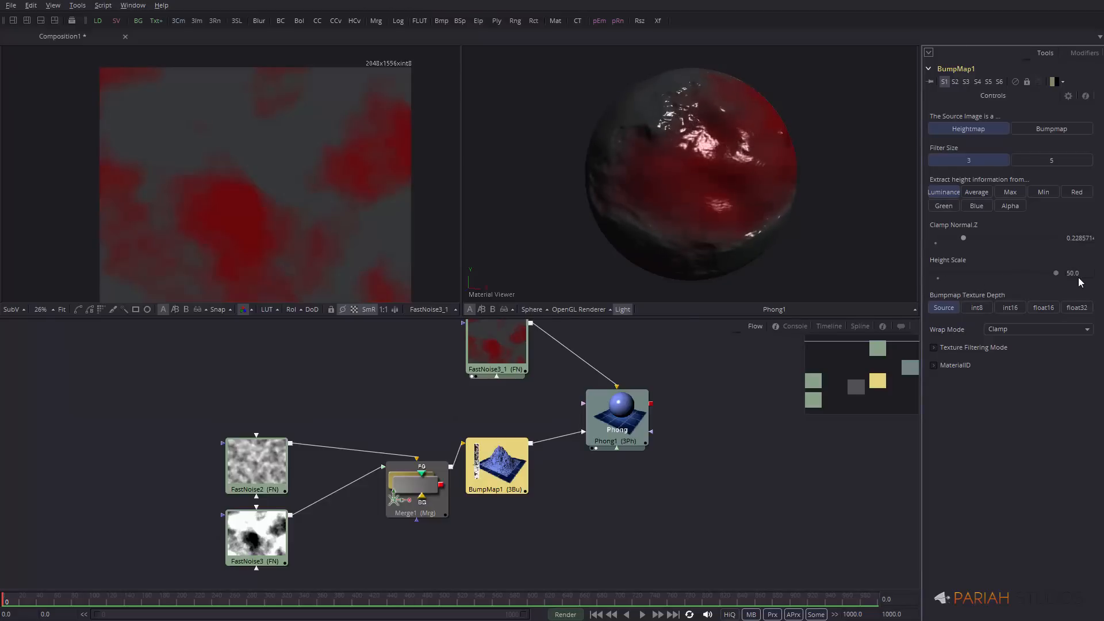
left_click(1027, 130)
left_click(991, 130)
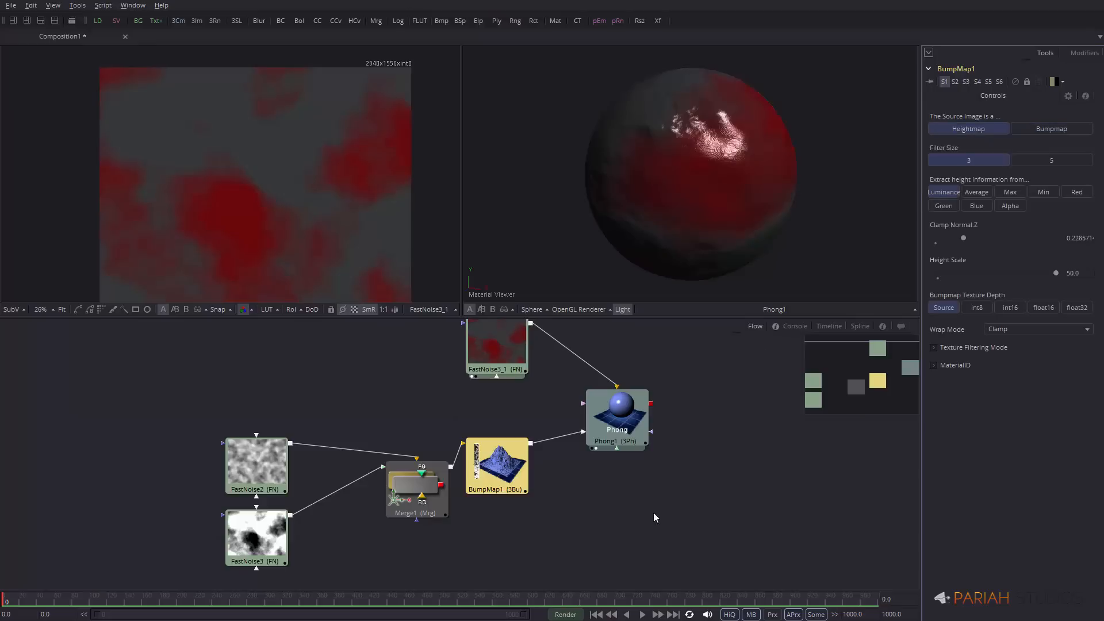
- Move the second and third noises together farther up in the flow and open the second noise's settings
left_click_drag(668, 370, 715, 385)
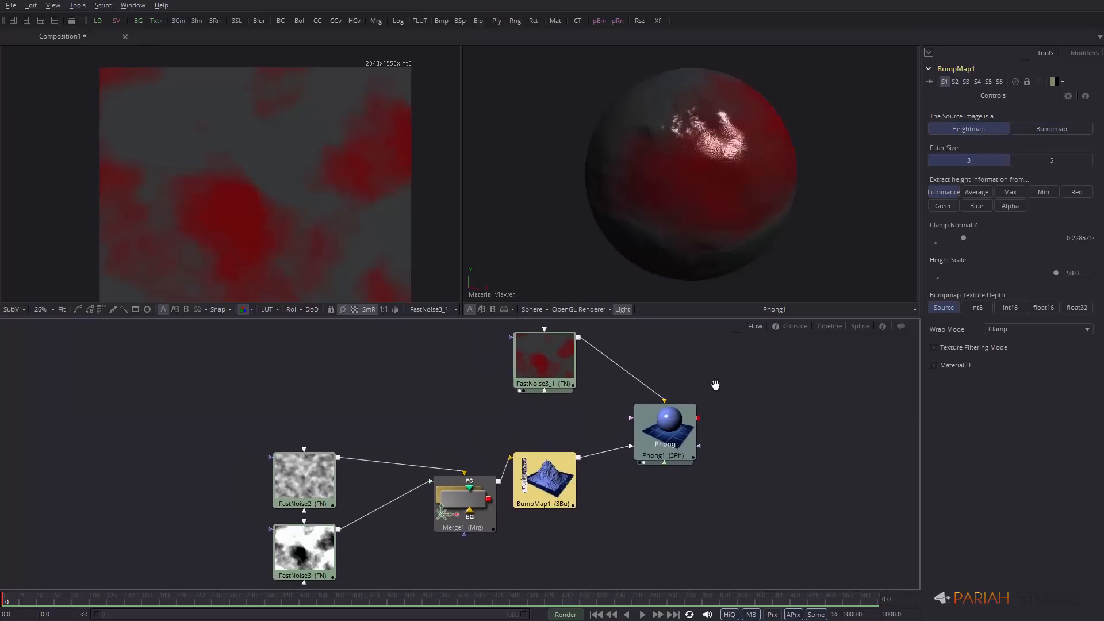
left_click_drag(211, 451, 331, 576)
left_click_drag(318, 477, 316, 429)
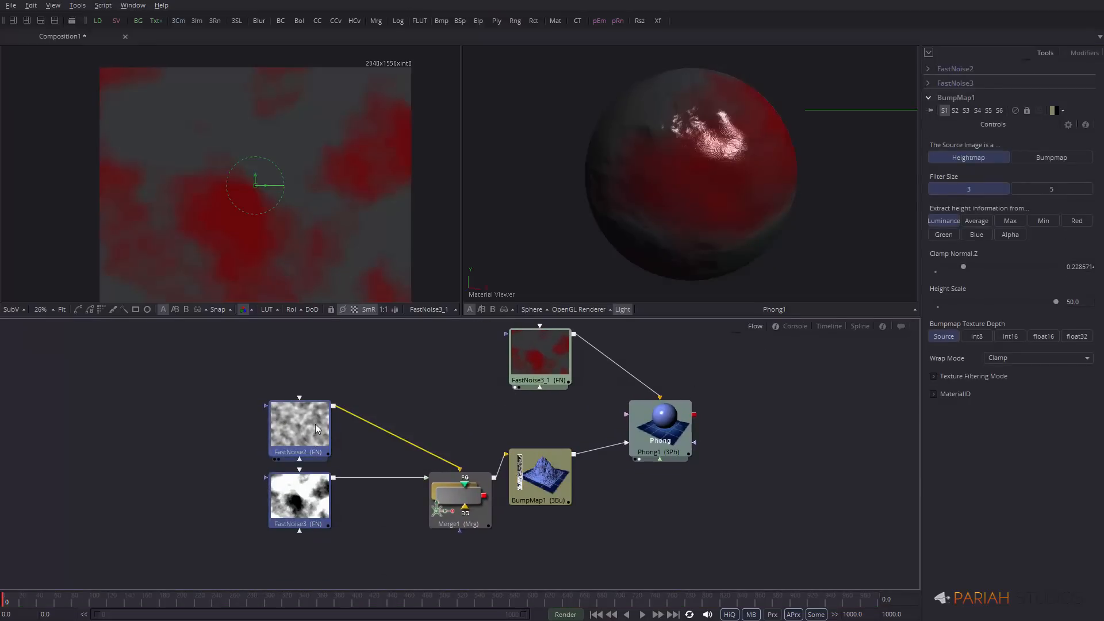
left_click(315, 428)
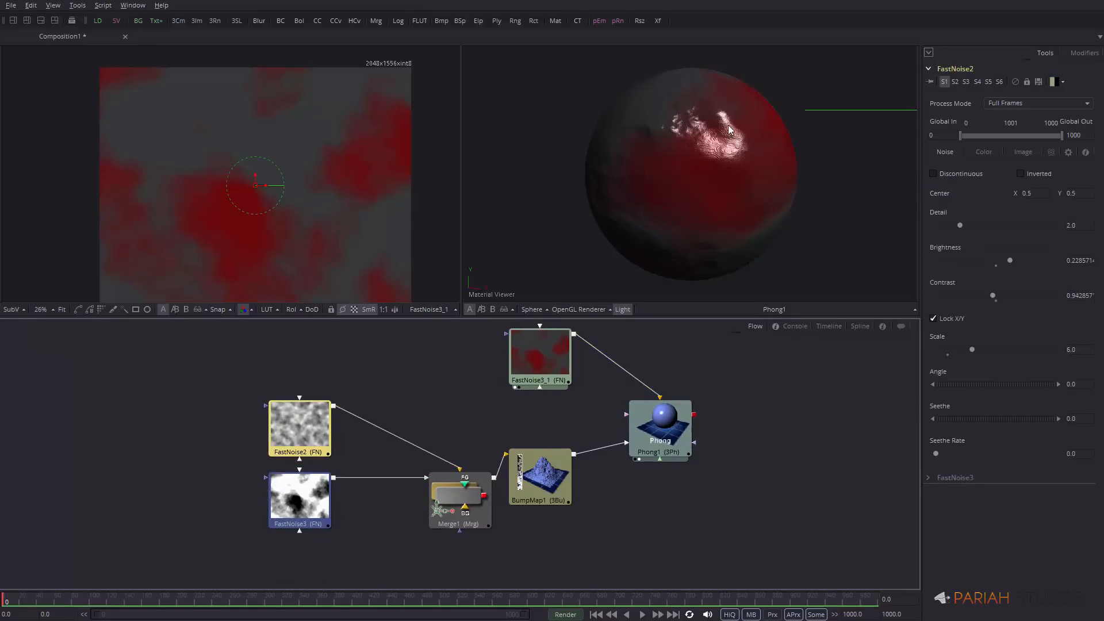